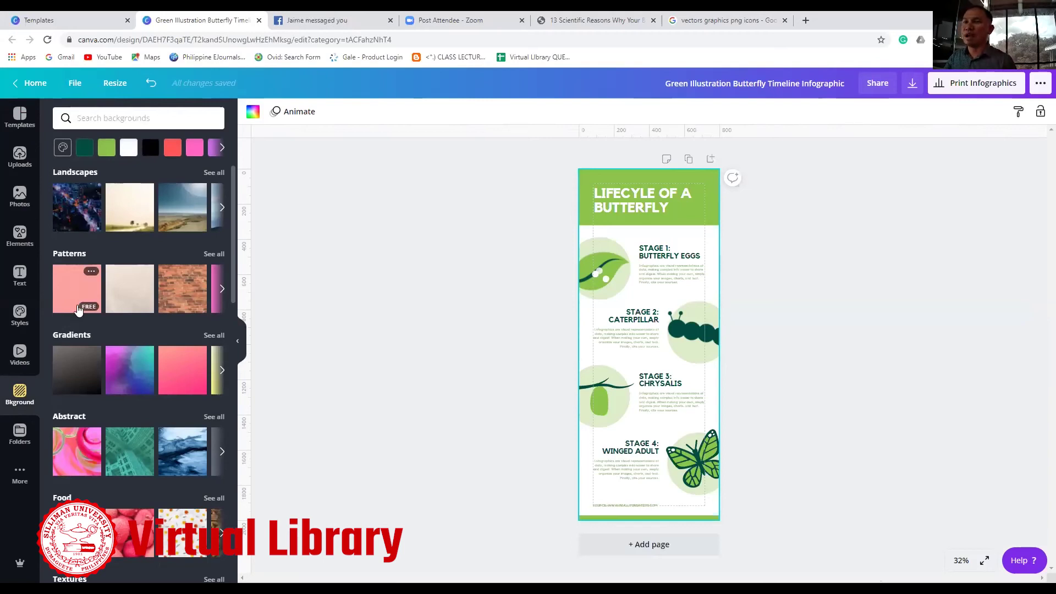
Scroll through the background library's landscape, pattern and gradient categories.
scroll(79, 311, down, 2)
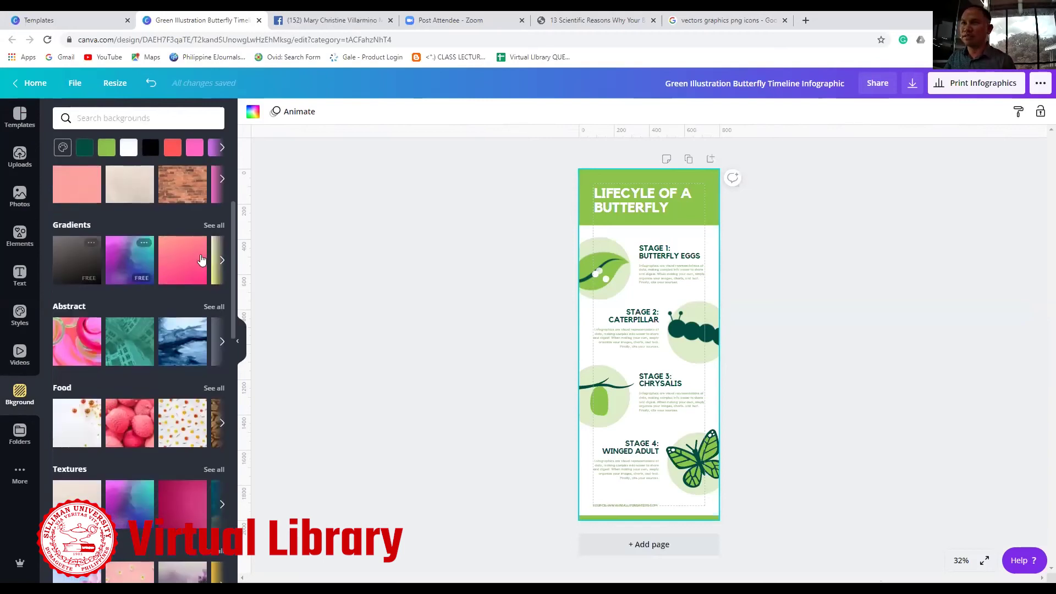
Browse further through the gradient backgrounds.
click(223, 262)
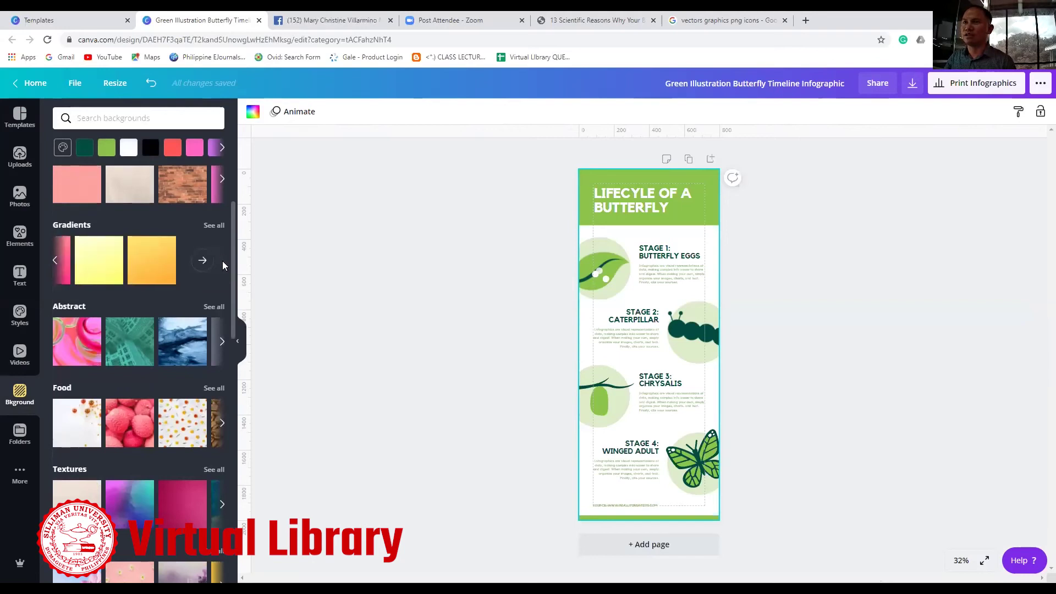
scroll(89, 314, down, 2)
scroll(85, 251, down, 7)
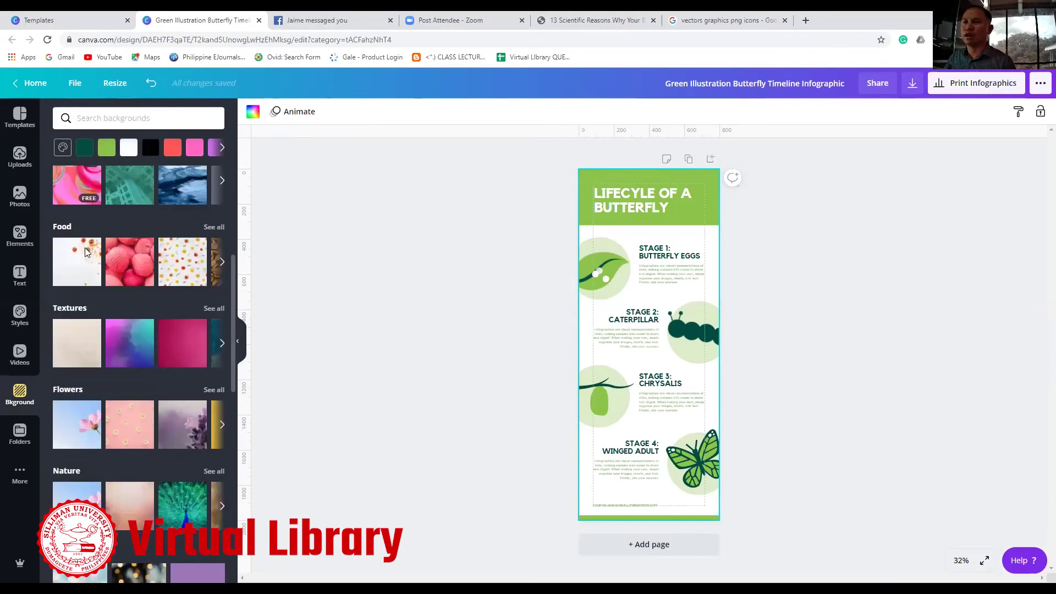
scroll(86, 252, up, 9)
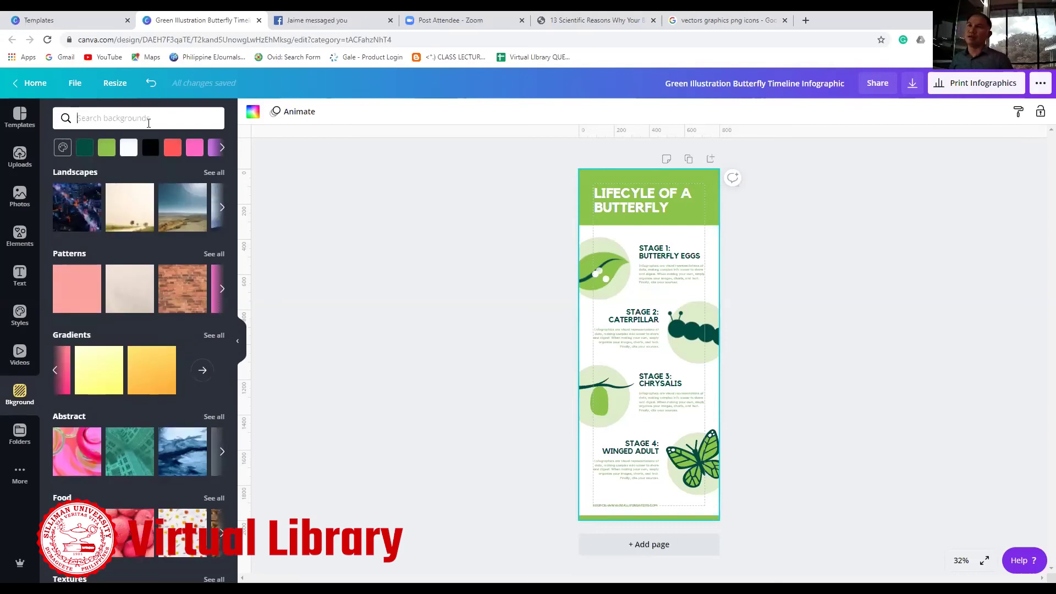
Search backgrounds for 'animal' and apply the colourful moth photo as the page background.
text(anima)
key(Return)
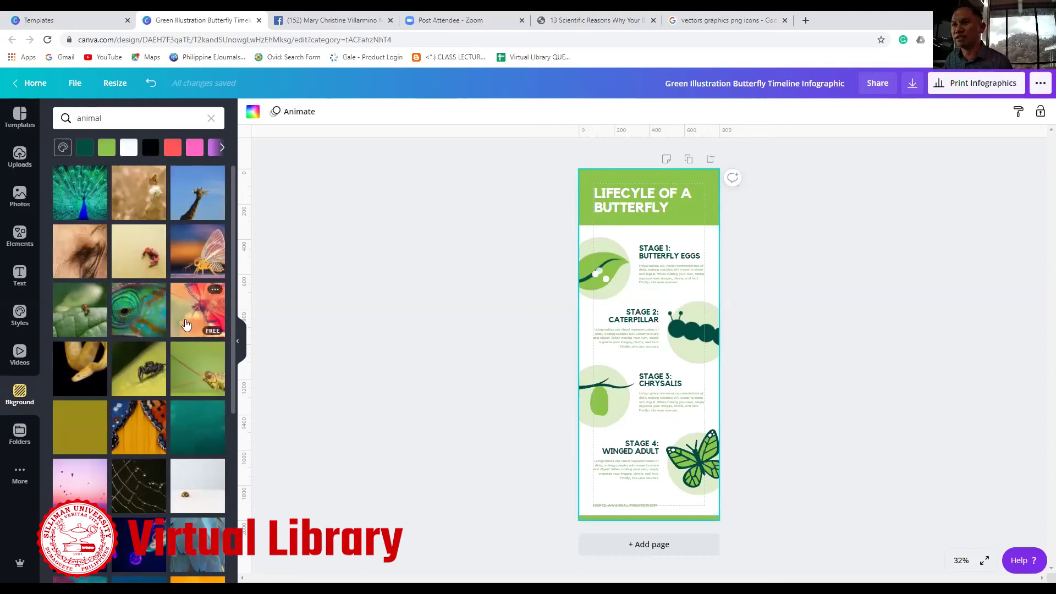
scroll(186, 325, down, 4)
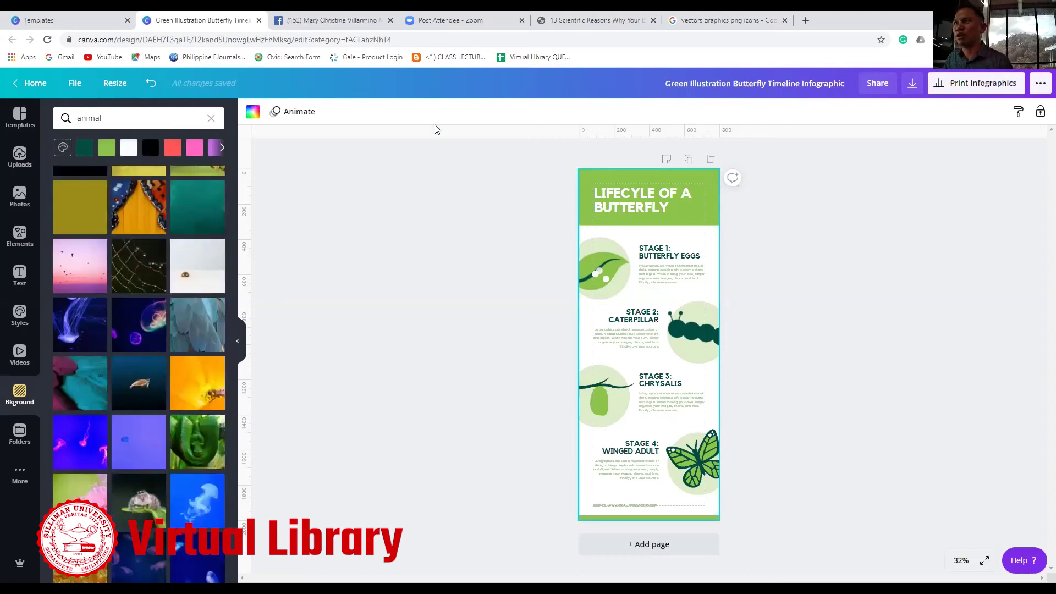
scroll(187, 261, up, 4)
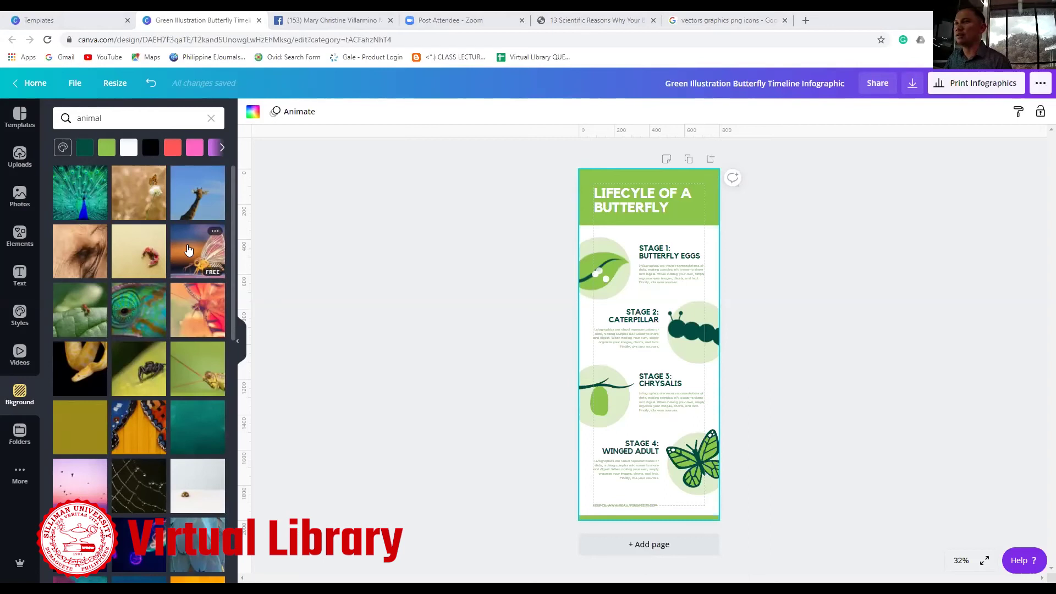
click(188, 259)
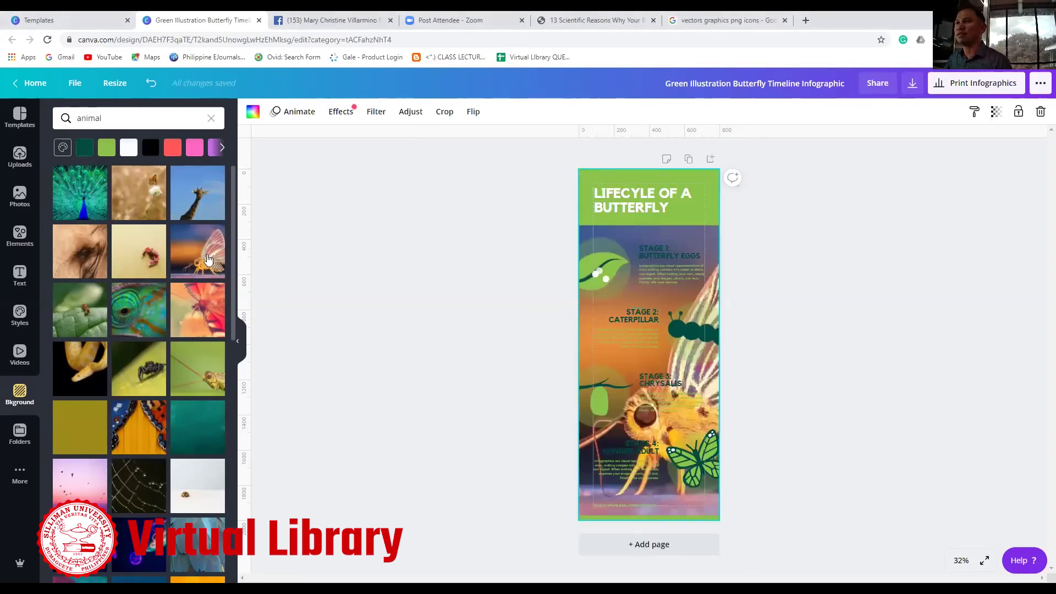
Replace the page background with the ladybug photo and dismiss the Background Remover promotion.
click(150, 250)
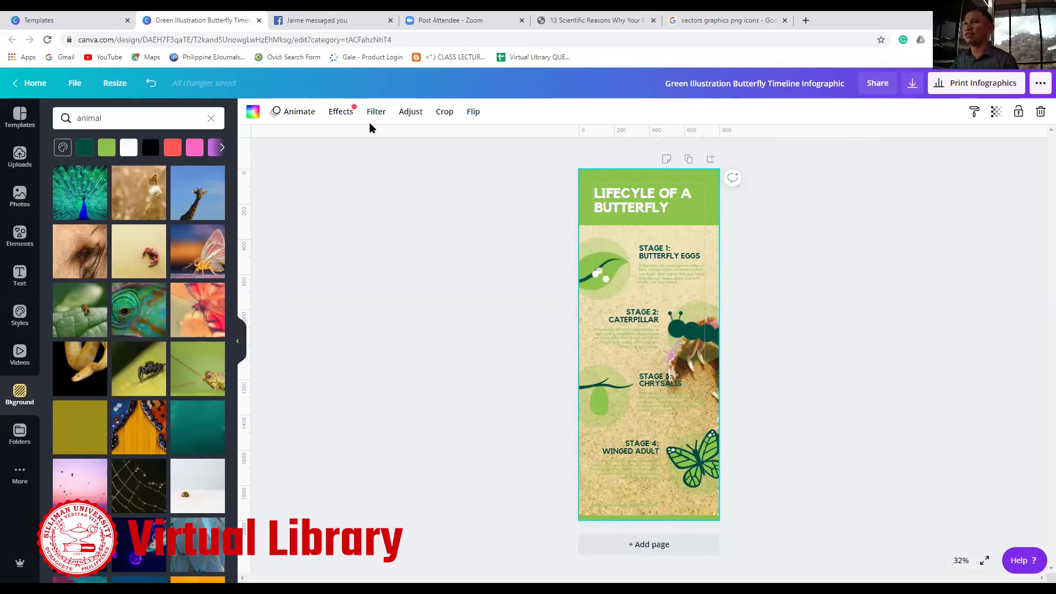
click(340, 113)
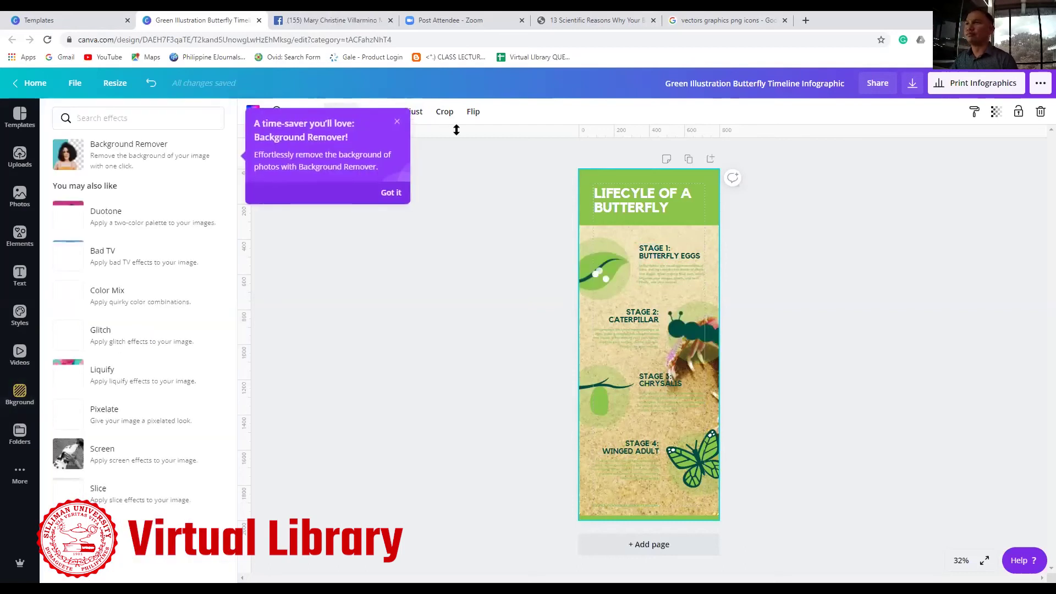
click(391, 193)
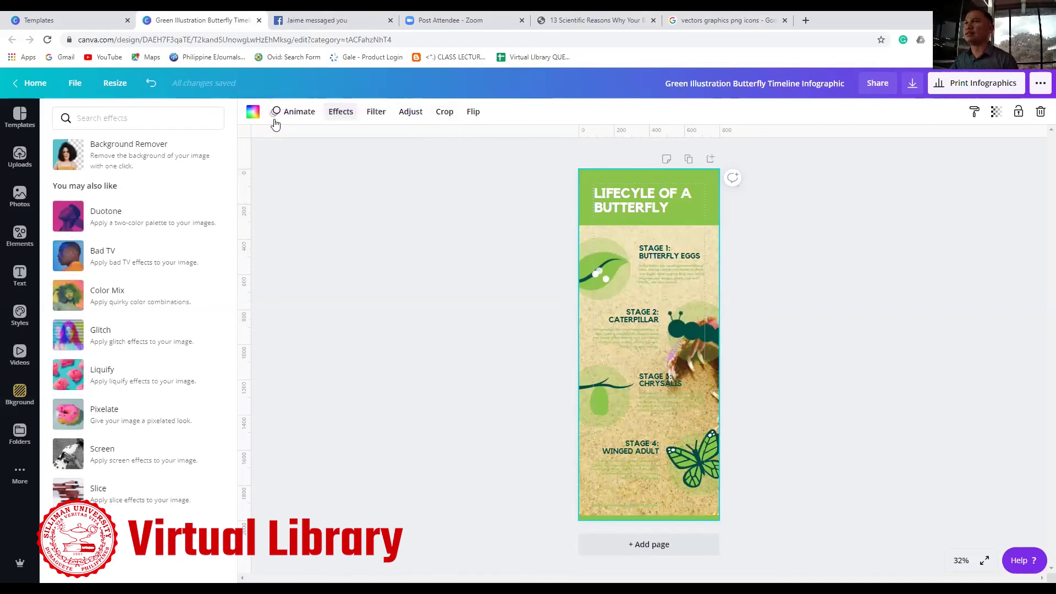
Give the ladybug background The blues filter and brightness 46.
click(378, 113)
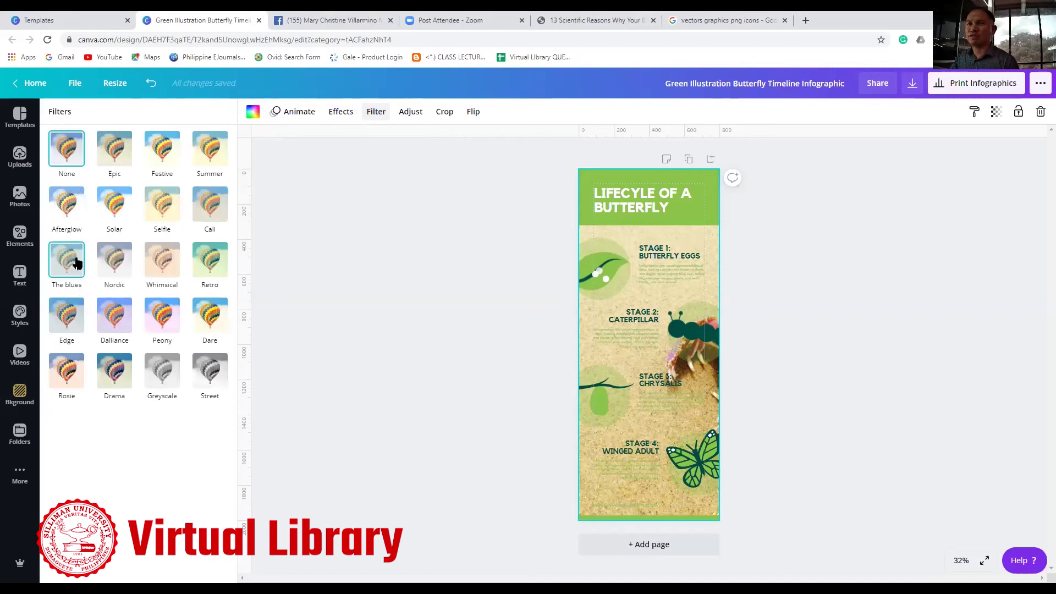
click(159, 260)
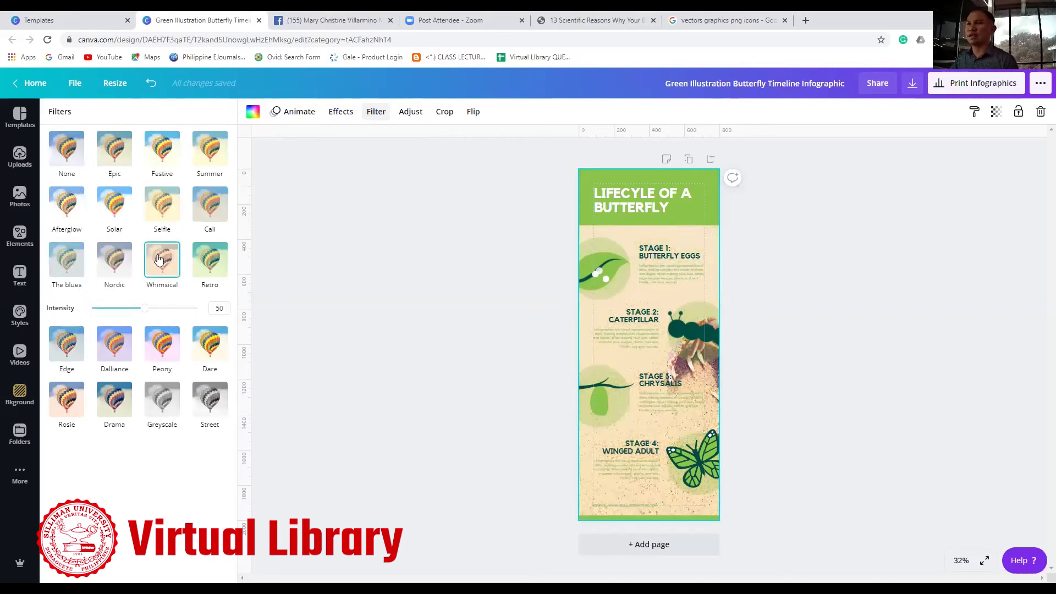
click(78, 263)
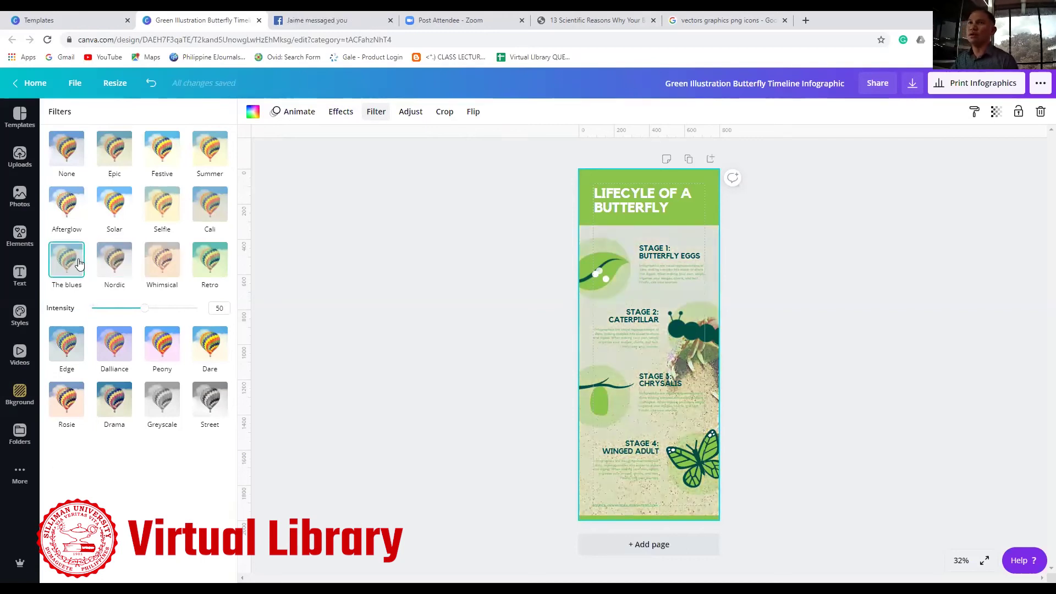
click(414, 111)
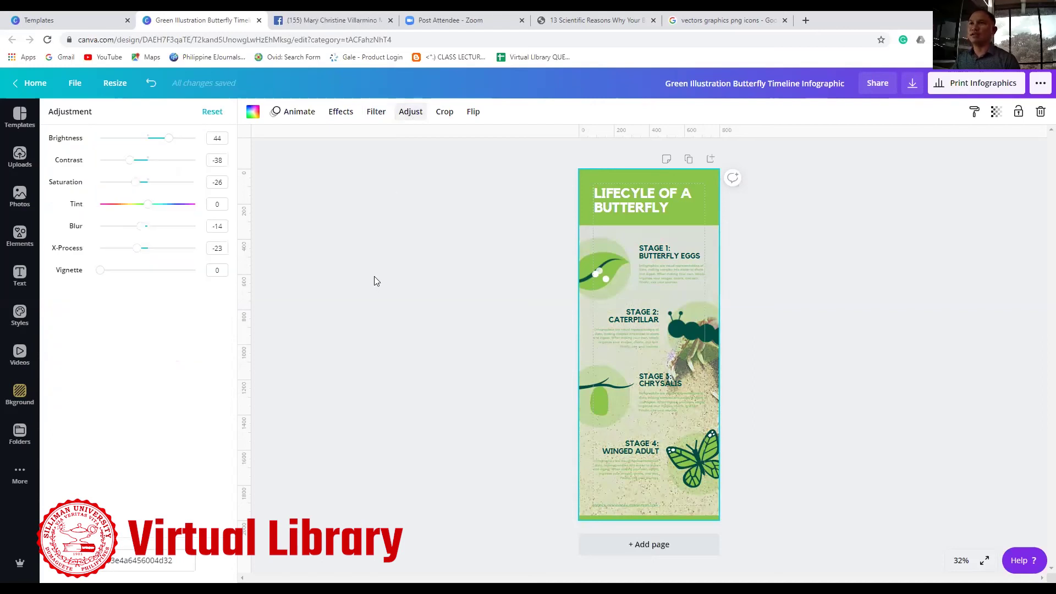
mouse_move(168, 138)
mouse_down()
mouse_move(138, 143)
mouse_move(169, 144)
mouse_up()
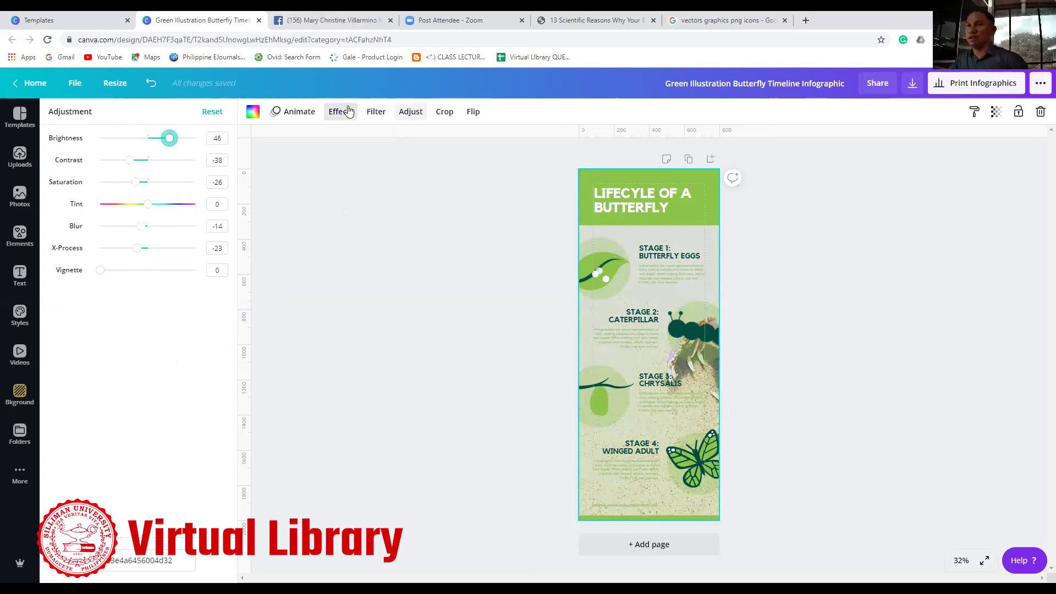
Undo the photo background, returning the infographic to a plain white page.
click(501, 170)
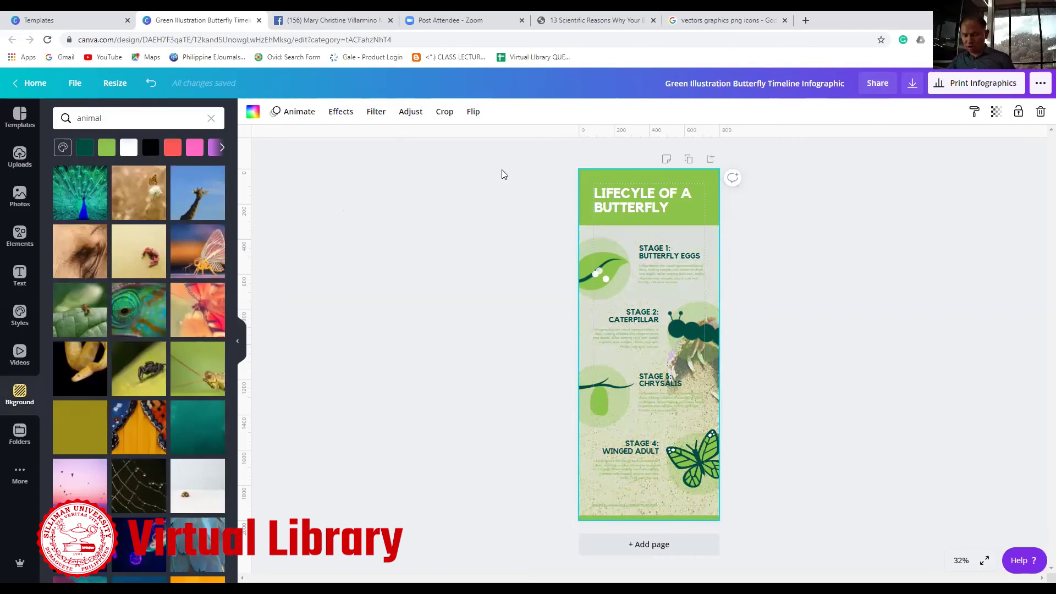
click(419, 182)
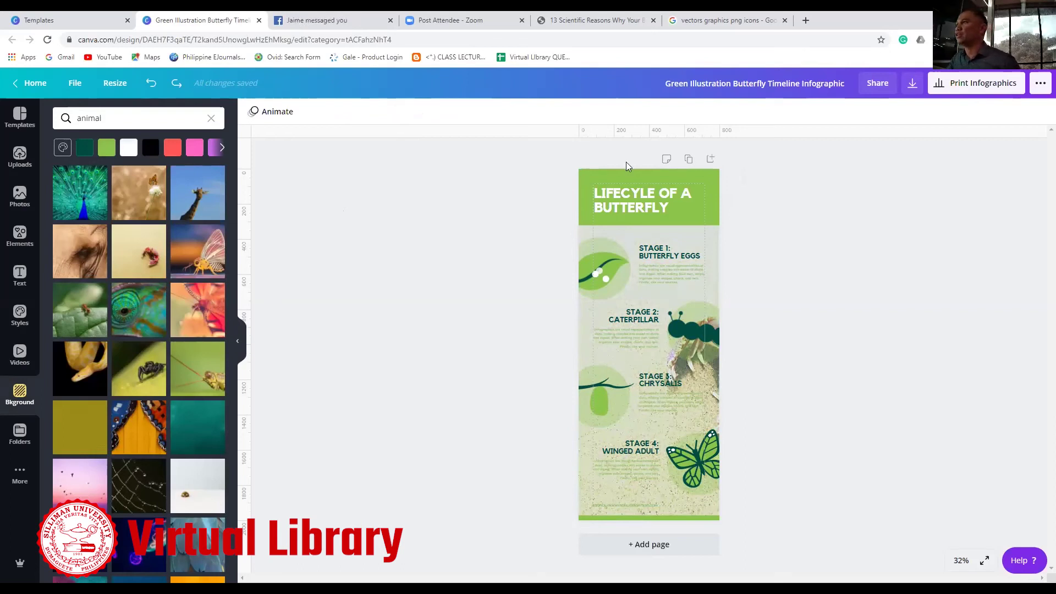
click(1039, 85)
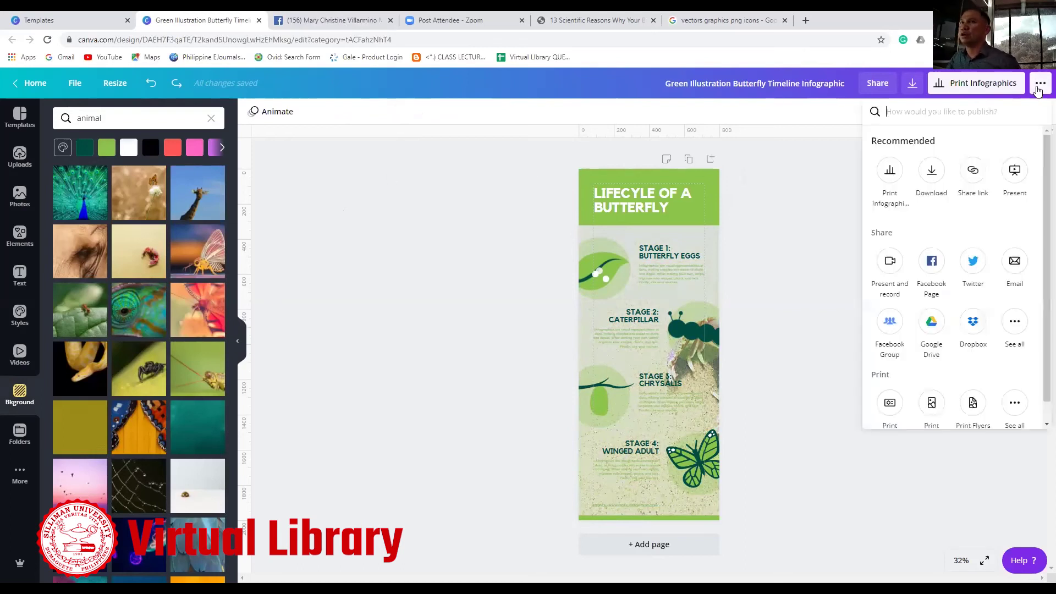
click(407, 252)
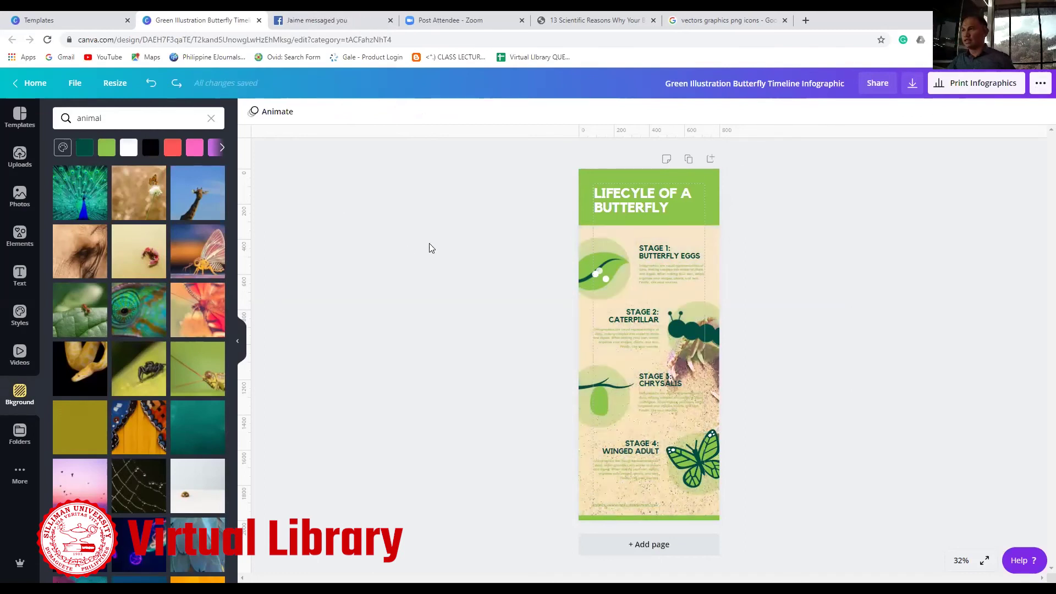
key(ctrl+z)
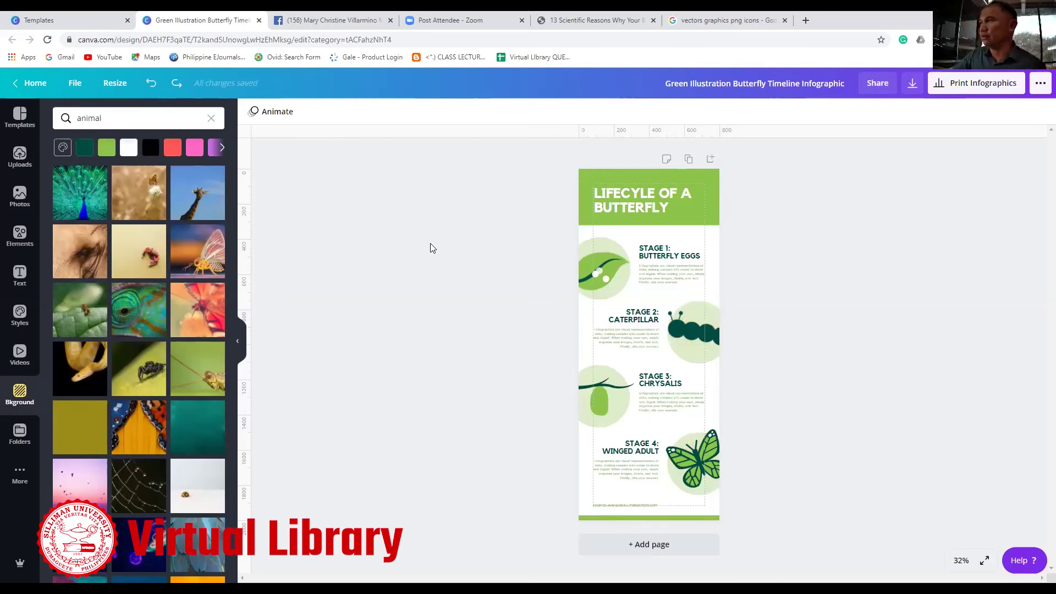
Rename the design to 'My Own Design'.
click(755, 79)
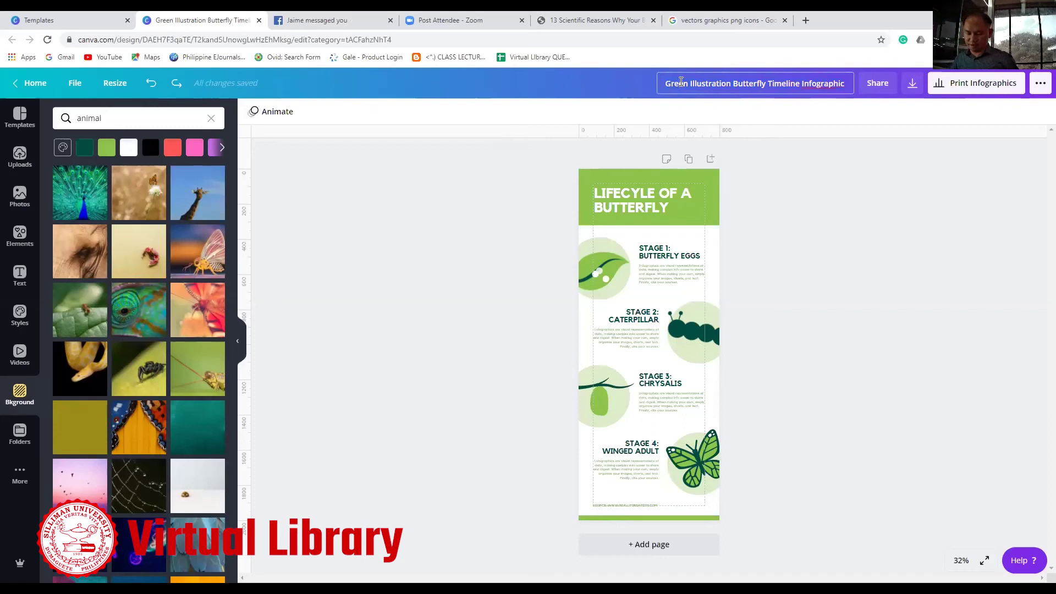
click(681, 81)
text(My)
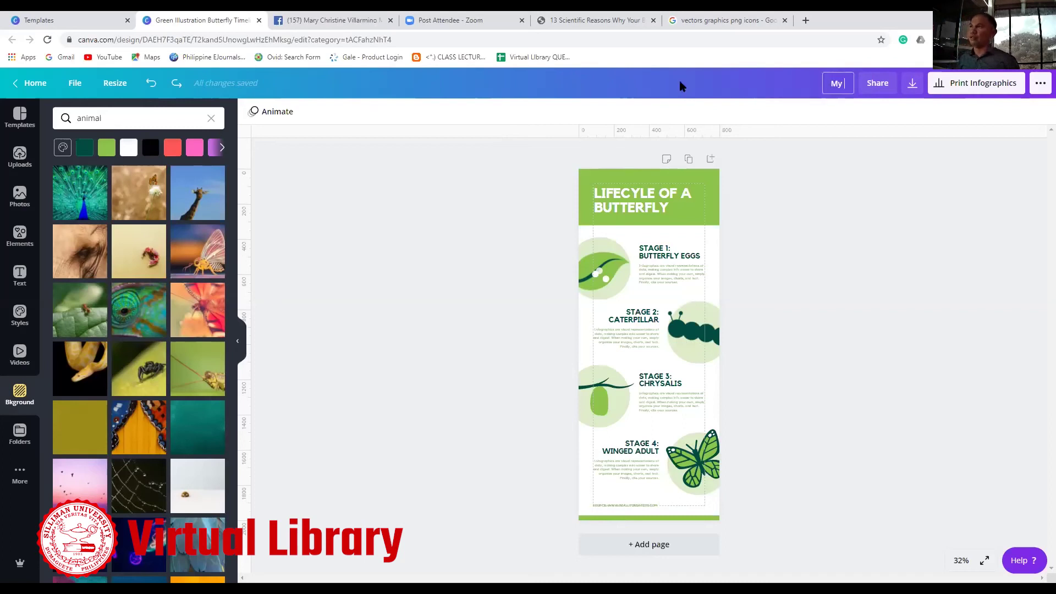
text( Own Design)
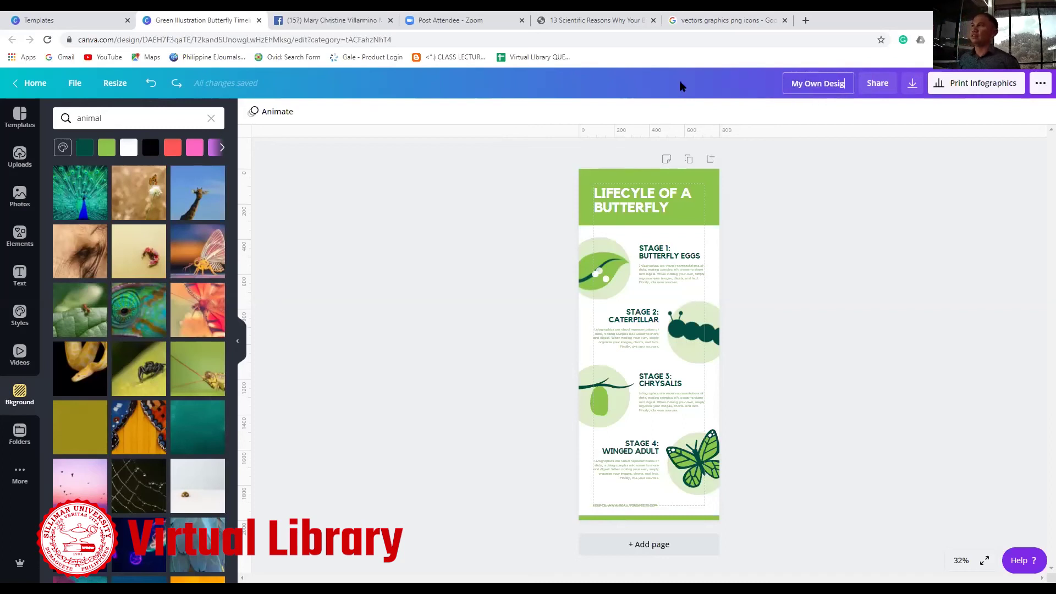
click(501, 216)
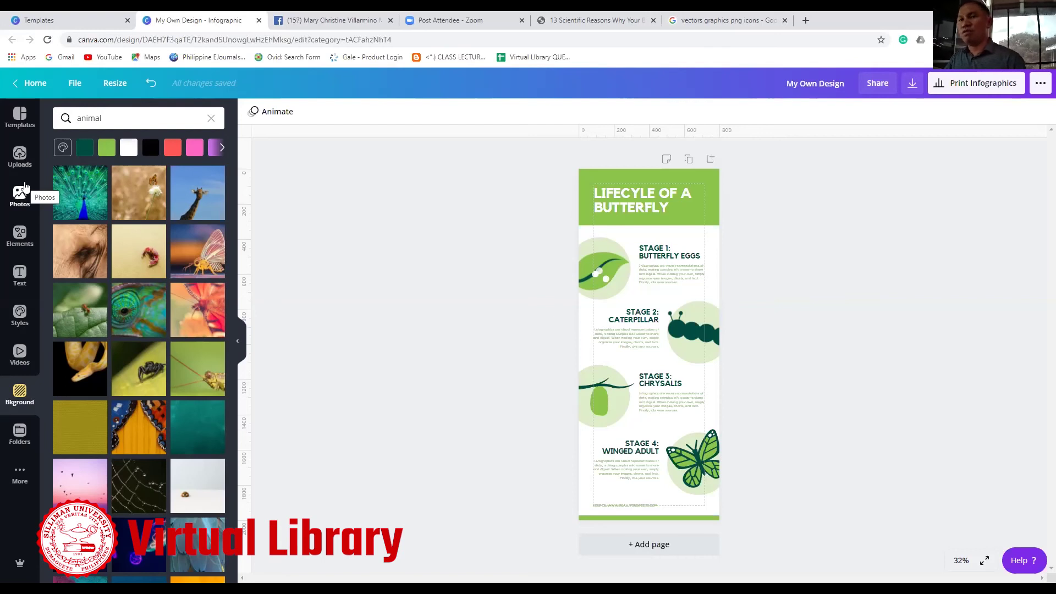
Look through the Templates panel and the uploaded images and videos.
mouse_move(126, 193)
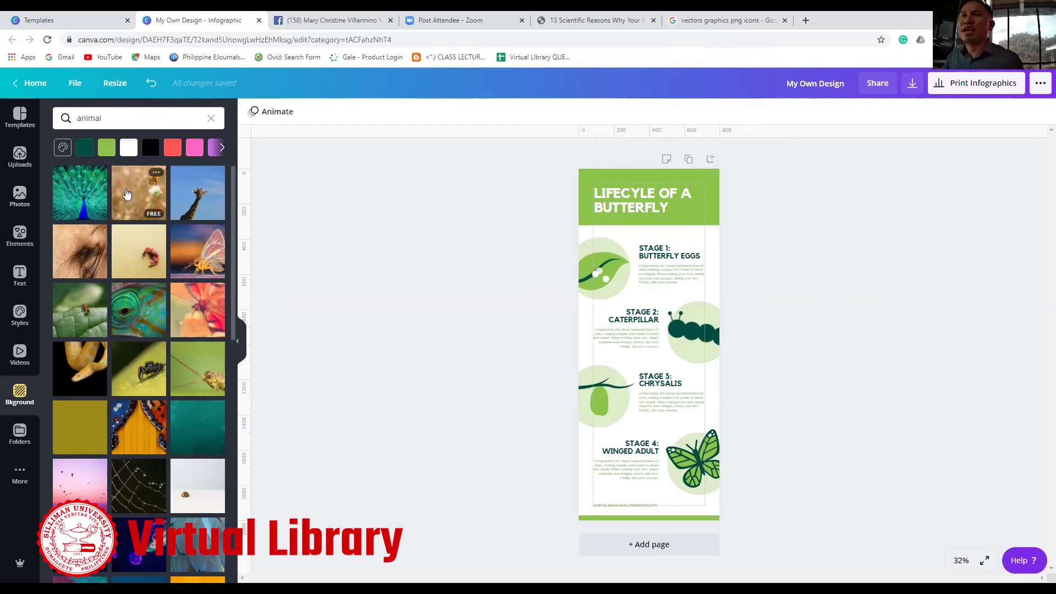
click(22, 122)
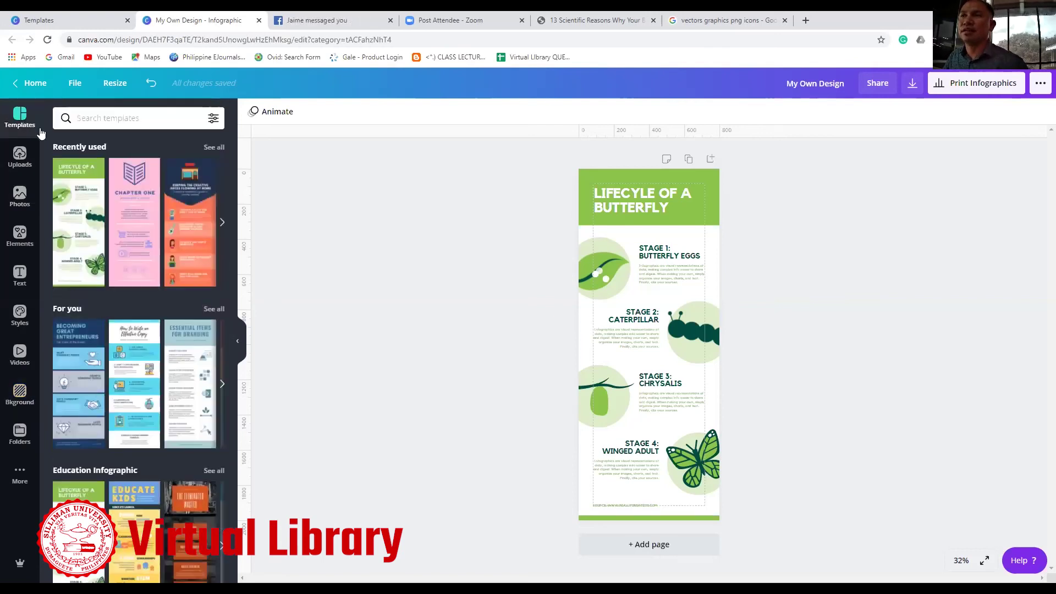
click(17, 159)
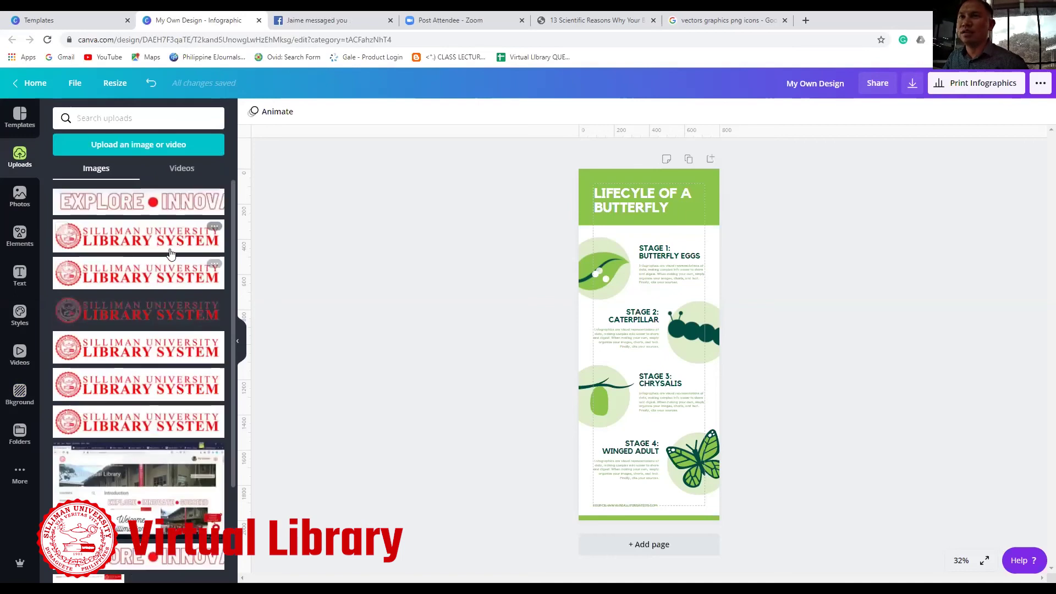
click(182, 168)
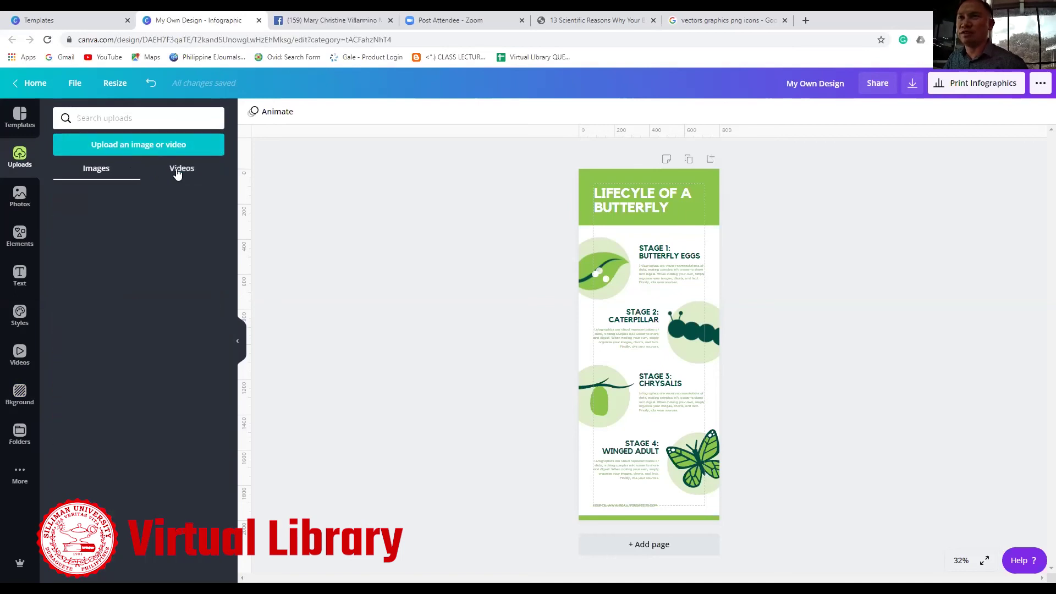
click(107, 170)
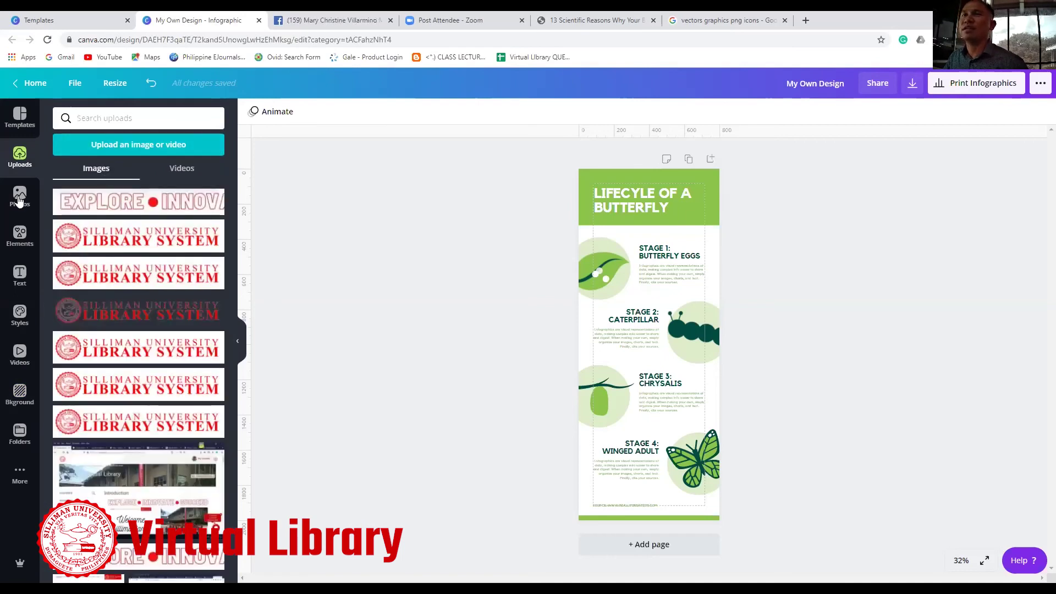
Browse the stock Photos library's category row and begin a new photo search.
click(19, 199)
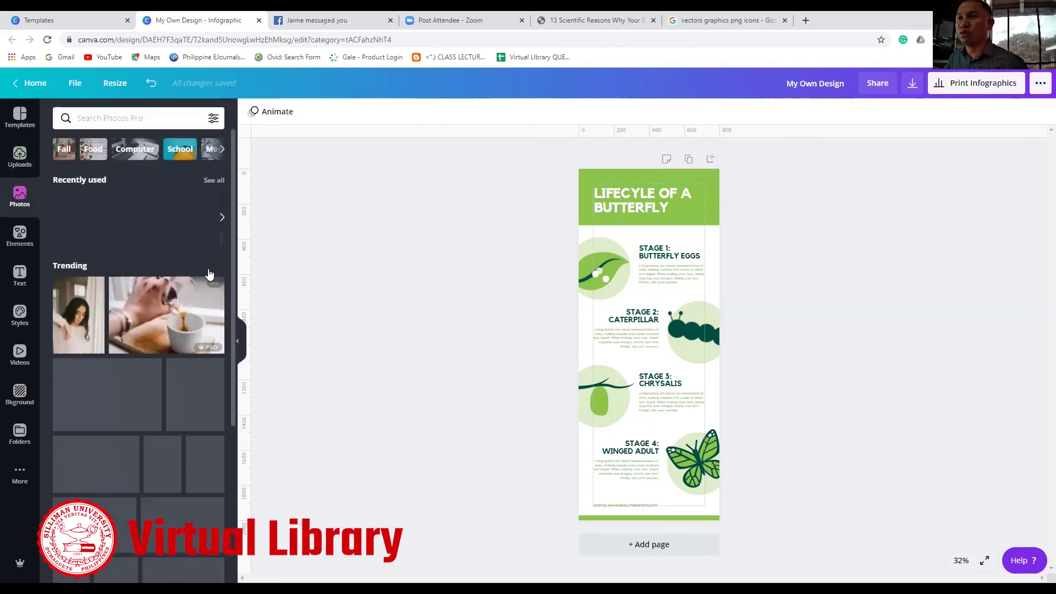
scroll(138, 223, down, 2)
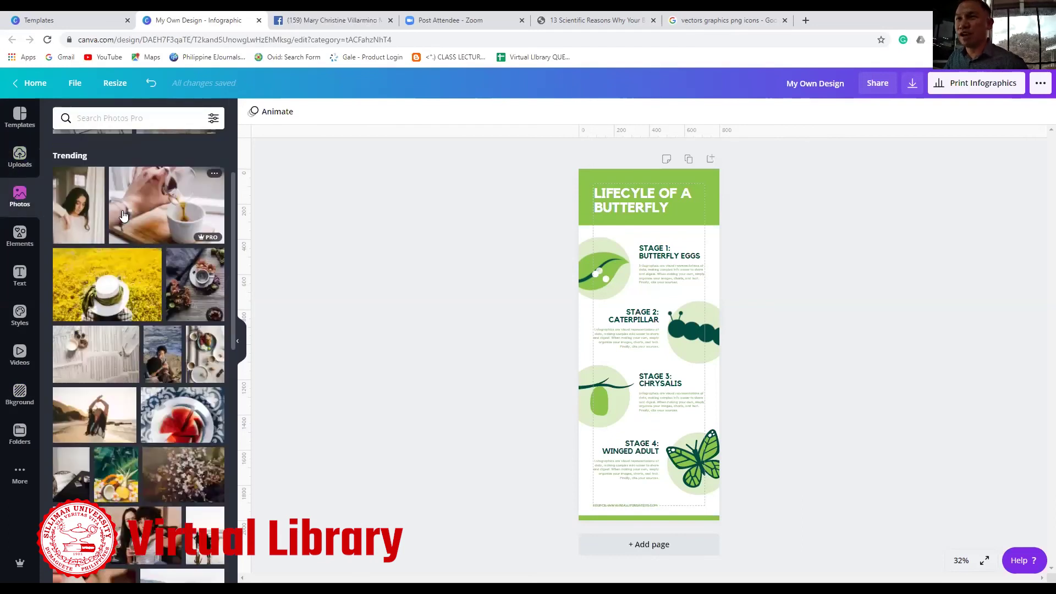
scroll(124, 215, up, 2)
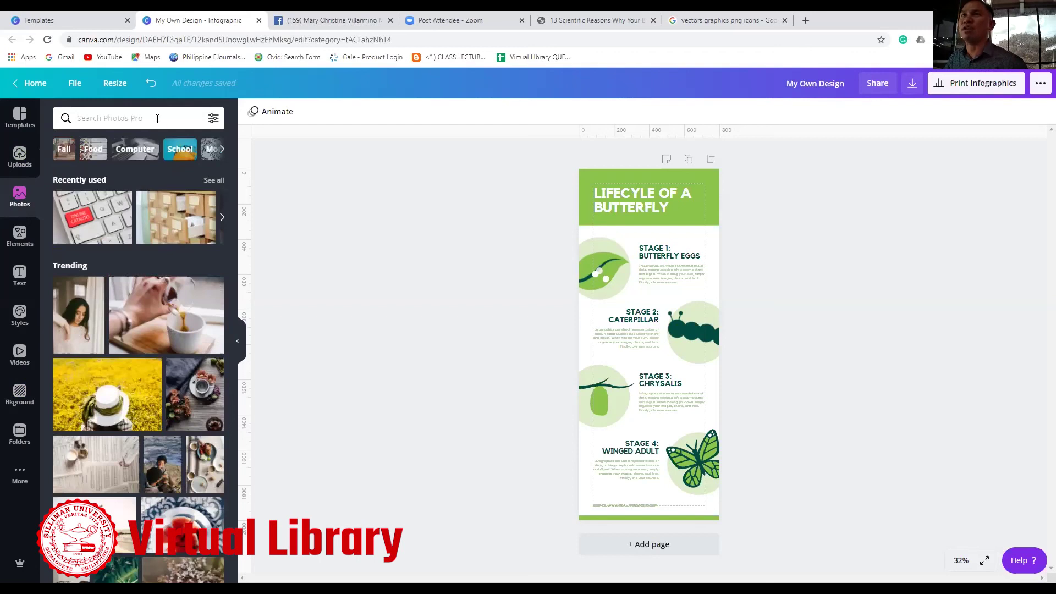
click(223, 148)
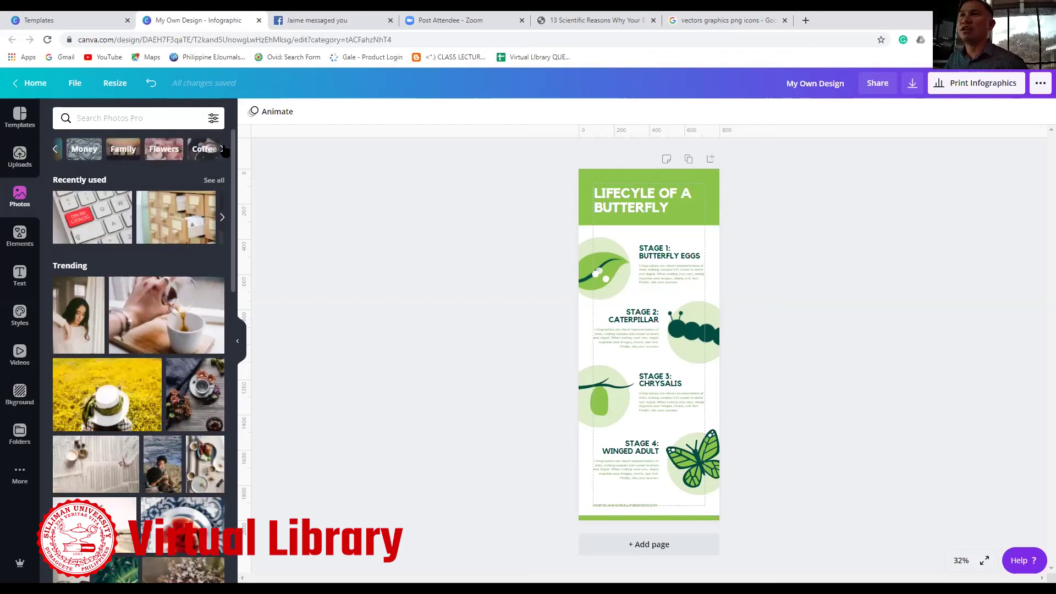
click(222, 149)
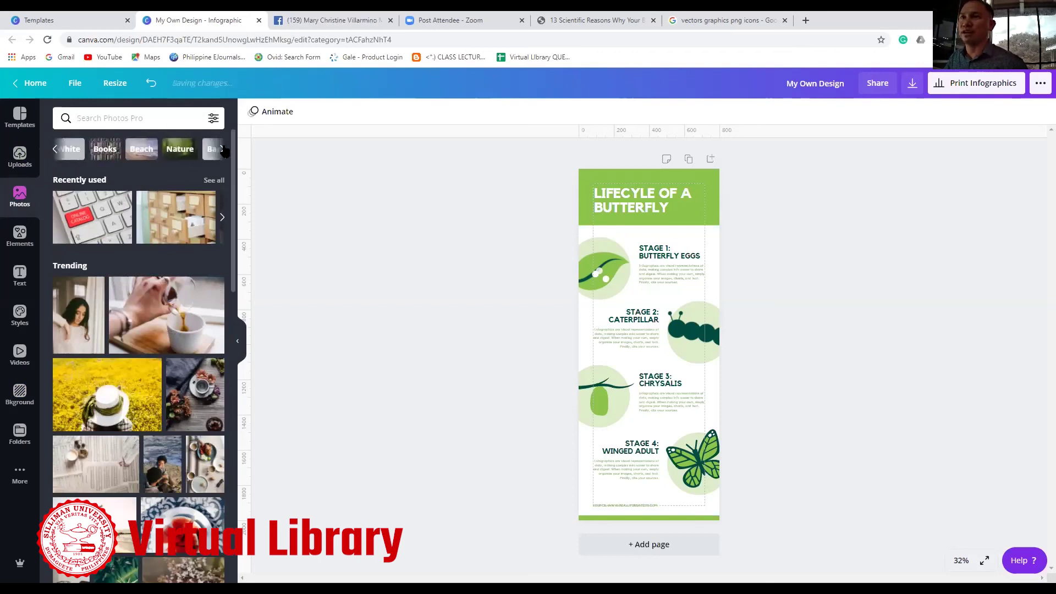
click(222, 149)
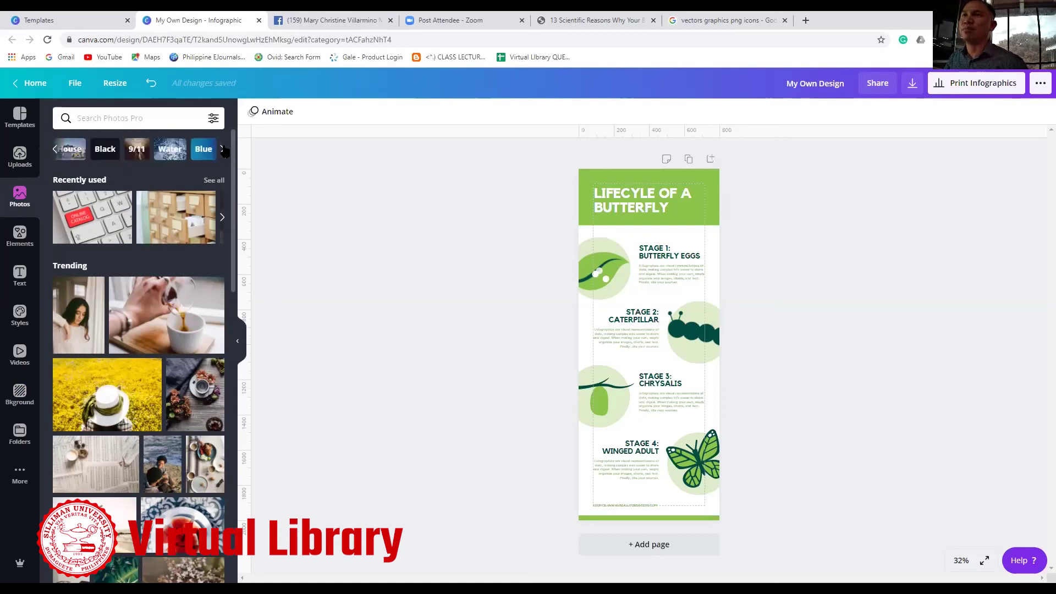
click(222, 148)
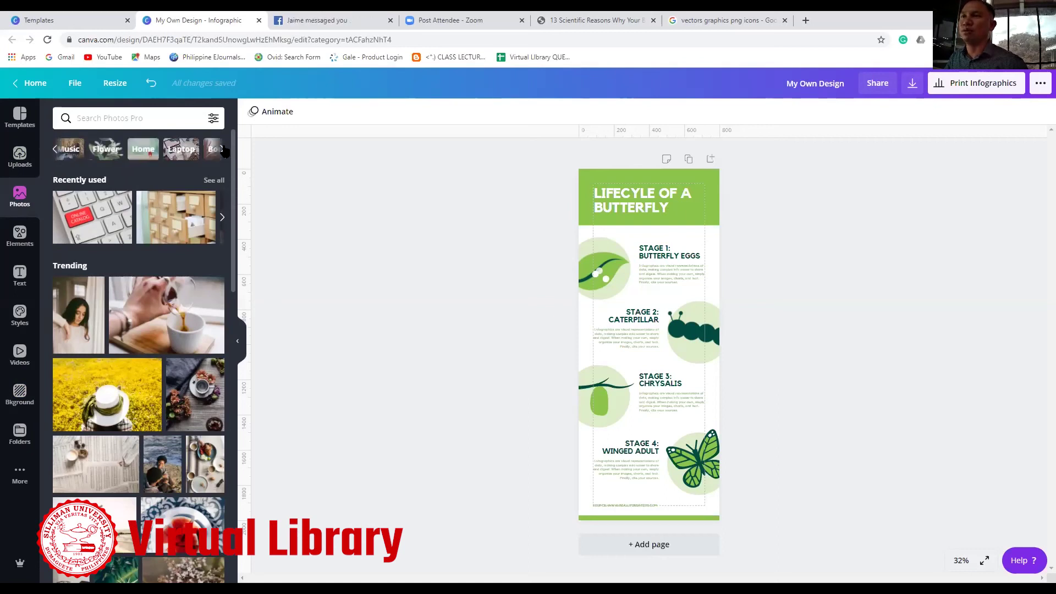
click(223, 149)
click(140, 119)
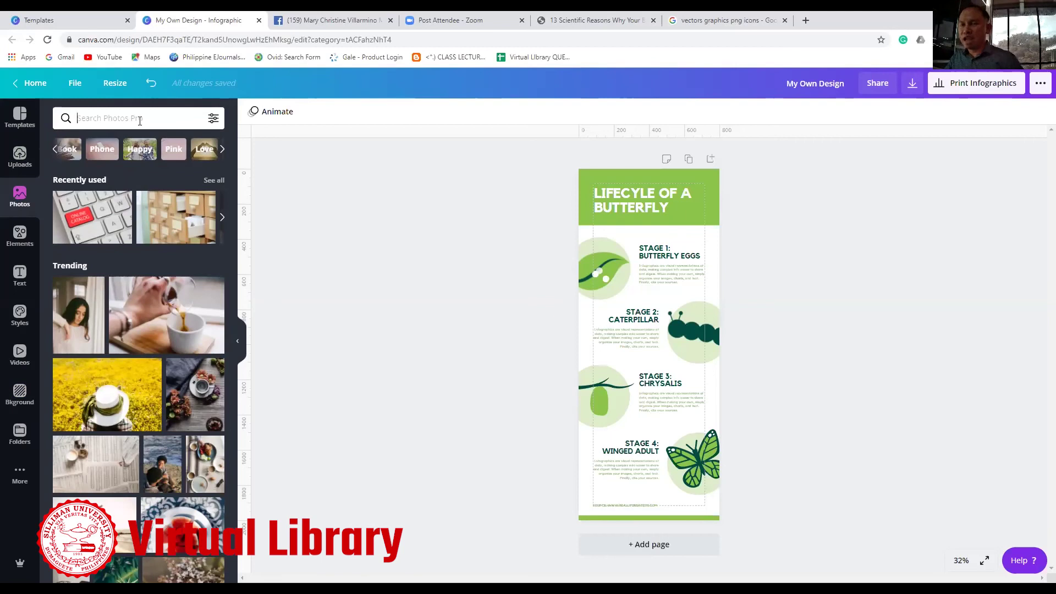
Search photos for 'silliman' and compare the results with the Uploads sources.
text(silliman)
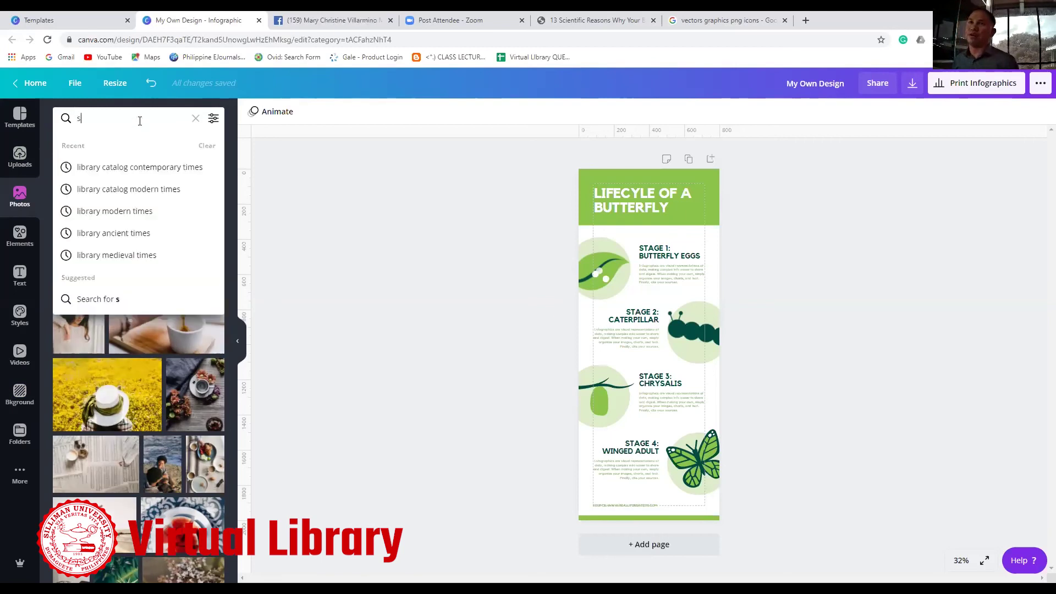
key(Return)
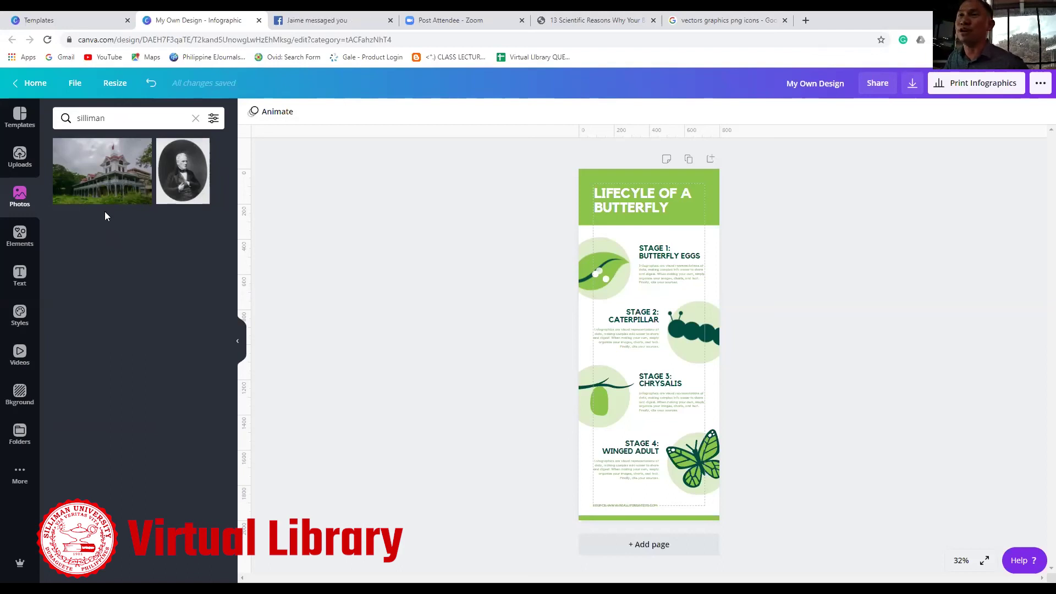
click(17, 166)
click(104, 148)
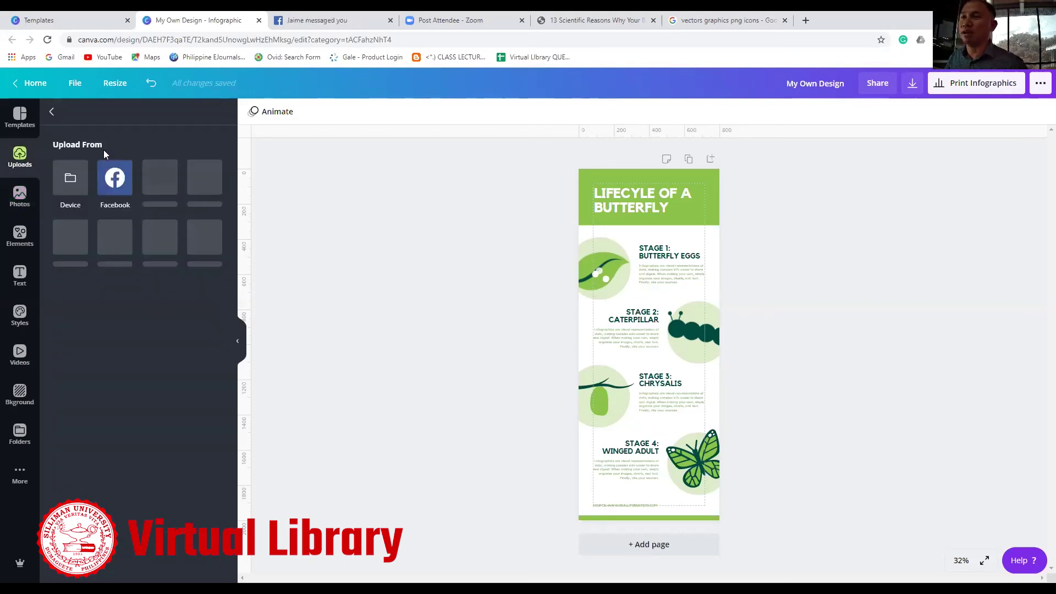
click(29, 199)
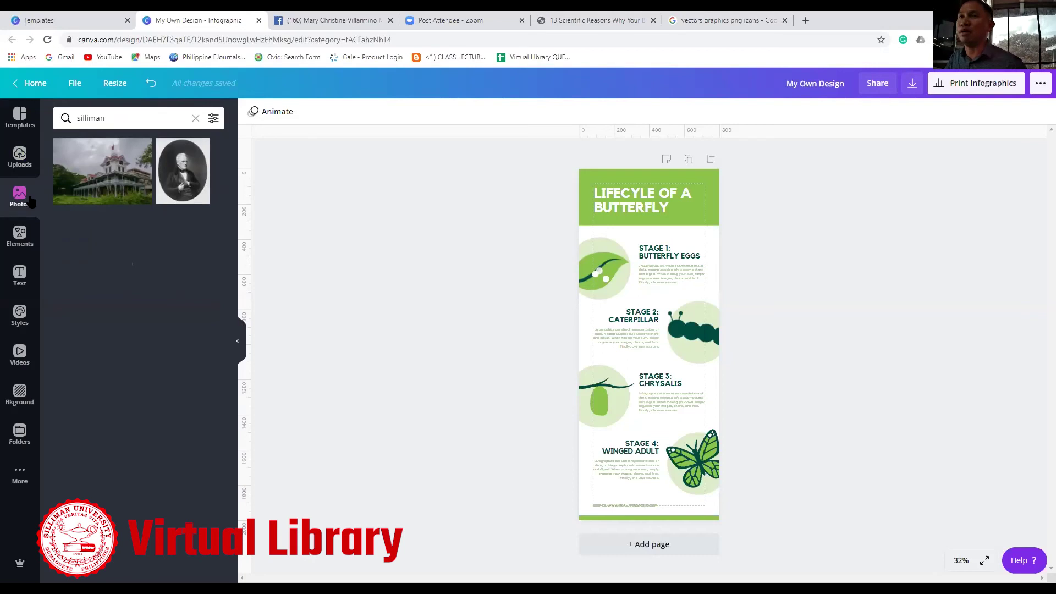
click(10, 166)
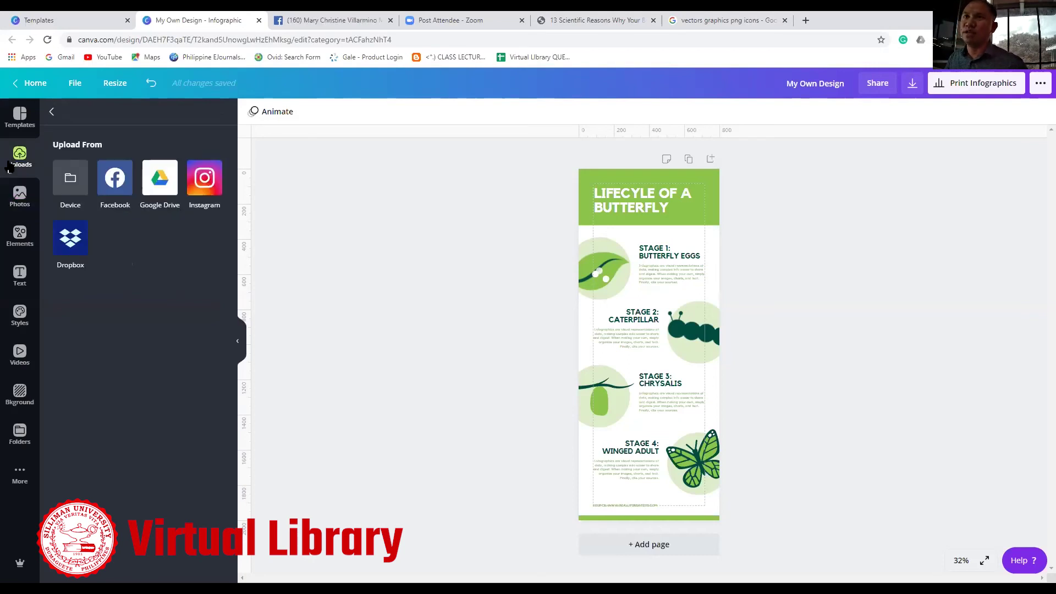
click(12, 234)
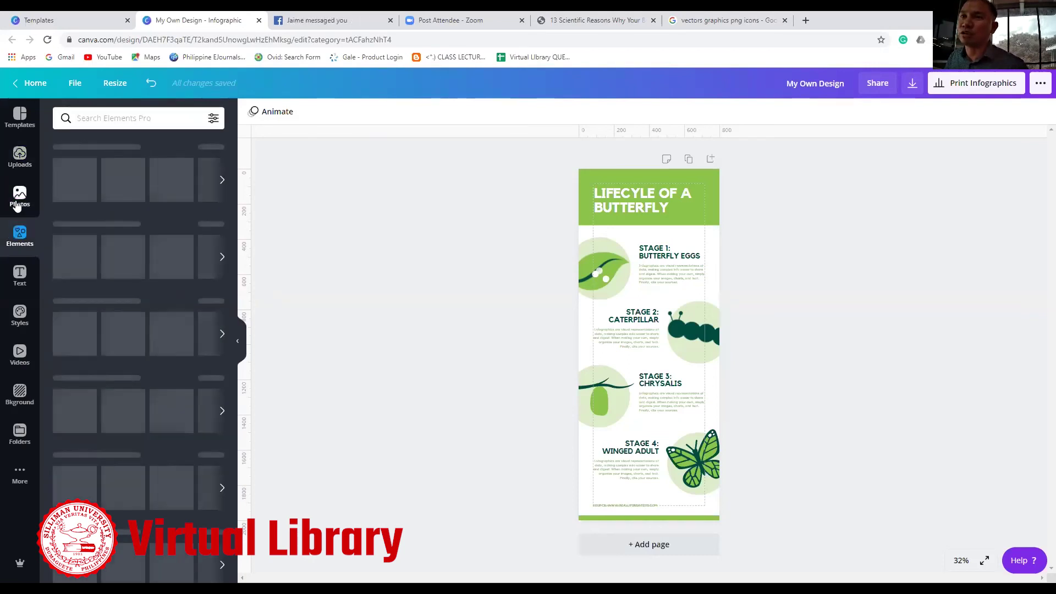
Browse the Elements library, then the Text library's heading options.
click(17, 205)
click(21, 236)
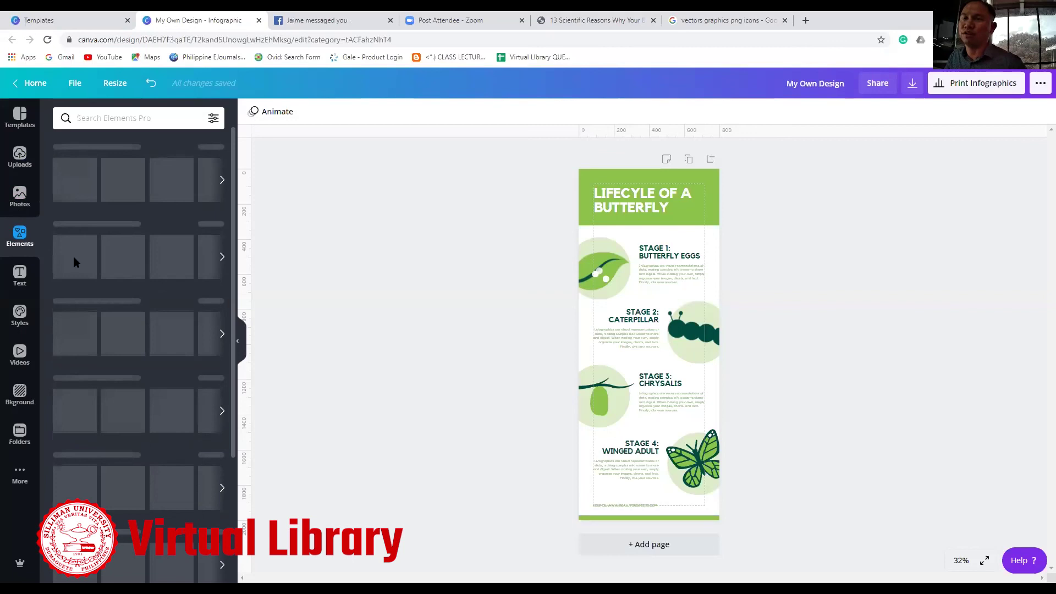
click(11, 273)
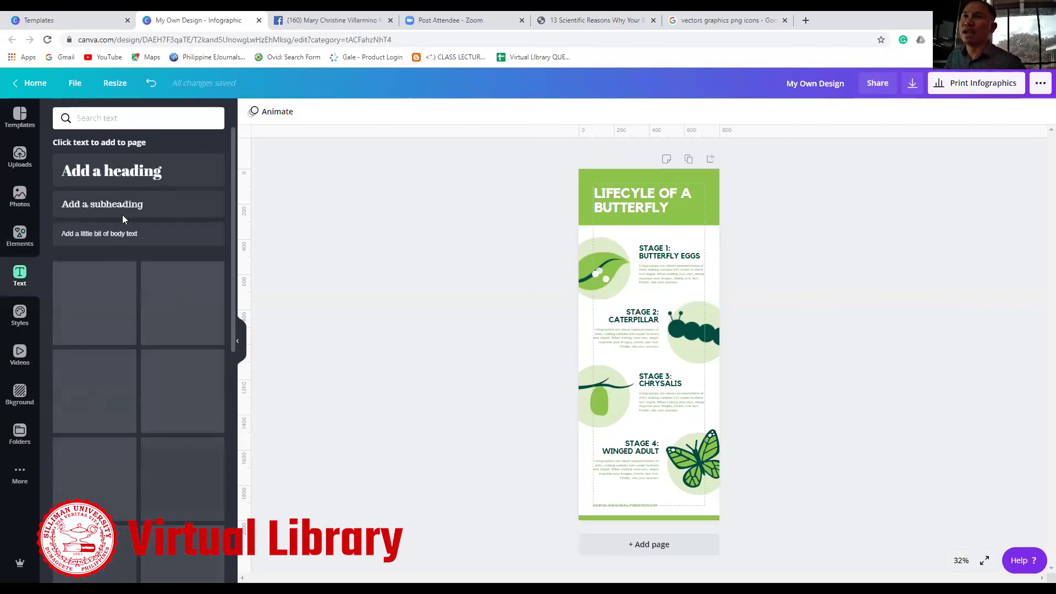
scroll(106, 276, down, 3)
scroll(108, 275, up, 5)
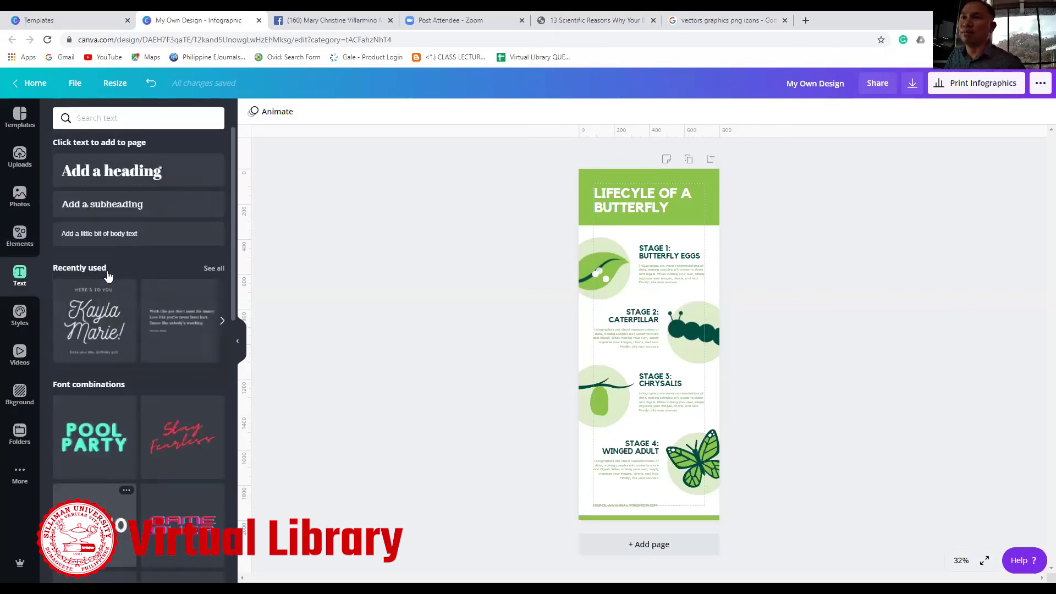
Scroll the font combination templates and start editing the 'Stage 1: Butterfly Eggs' heading.
scroll(148, 196, down, 5)
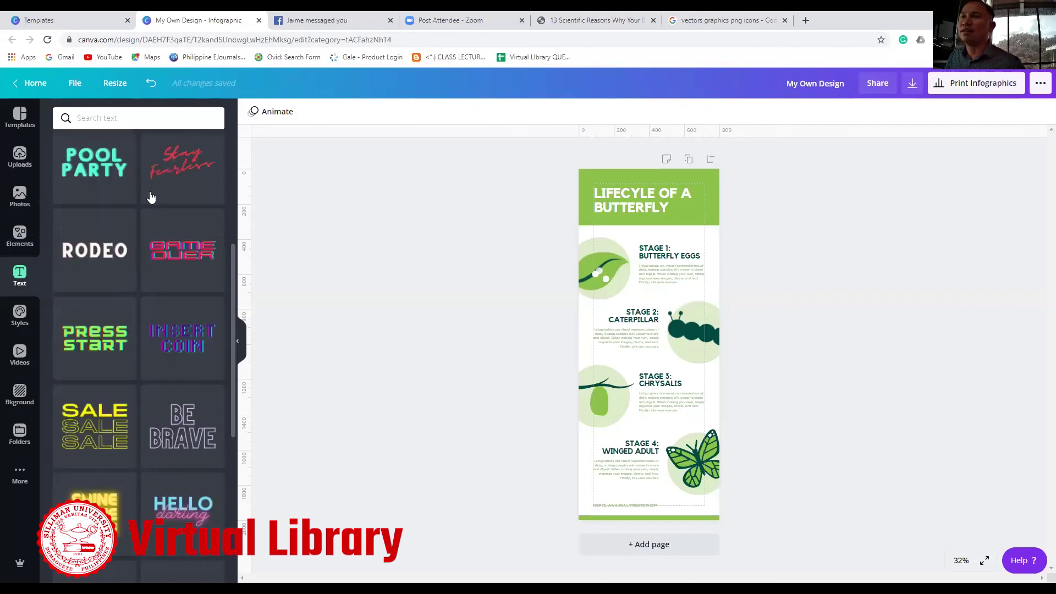
scroll(149, 243, up, 4)
scroll(149, 241, up, 1)
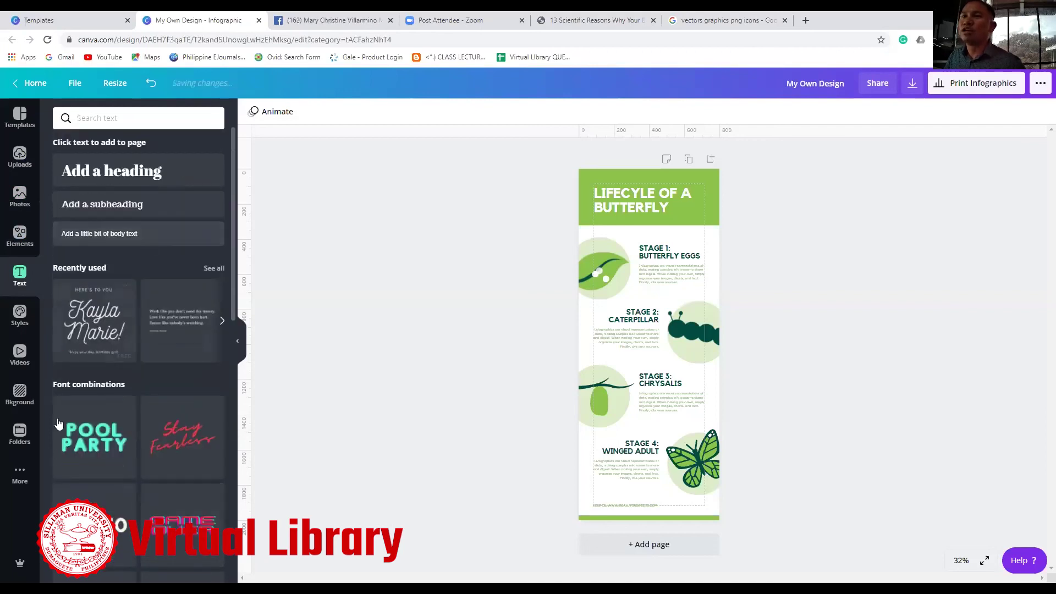
scroll(193, 388, down, 12)
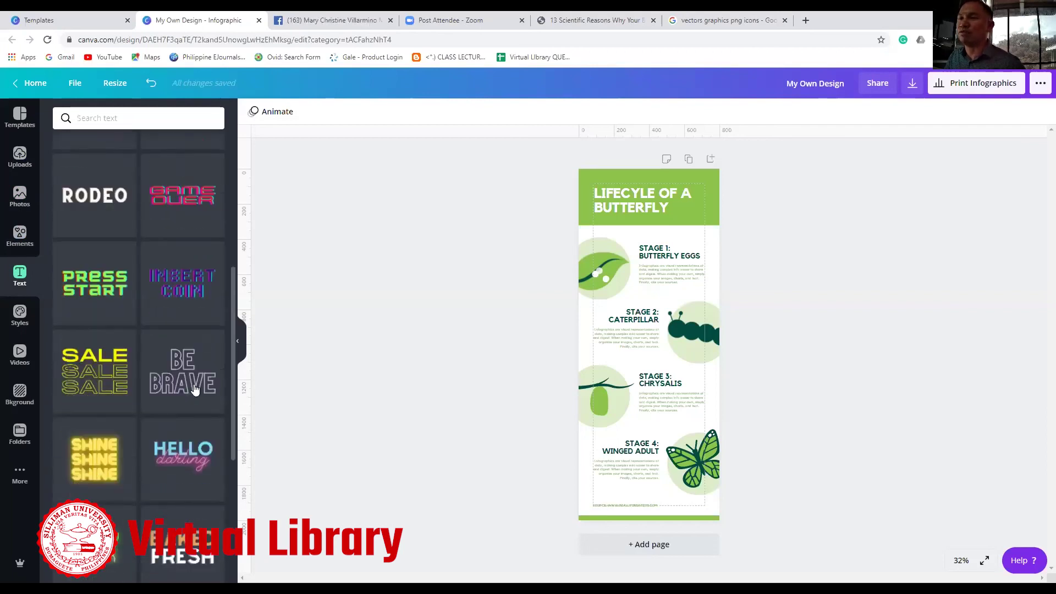
scroll(165, 354, down, 5)
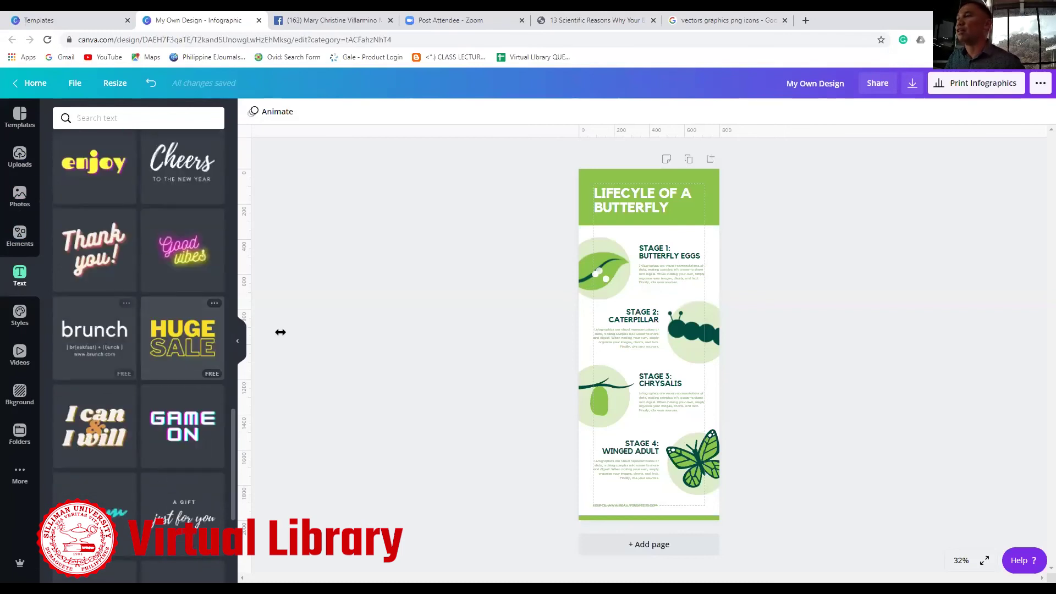
double_click(651, 252)
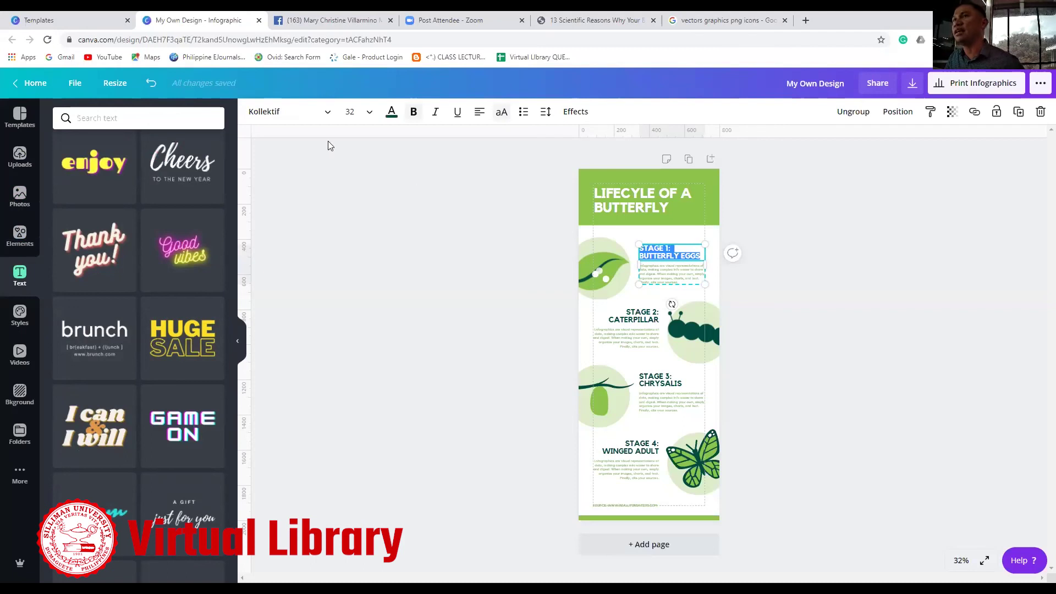
click(328, 114)
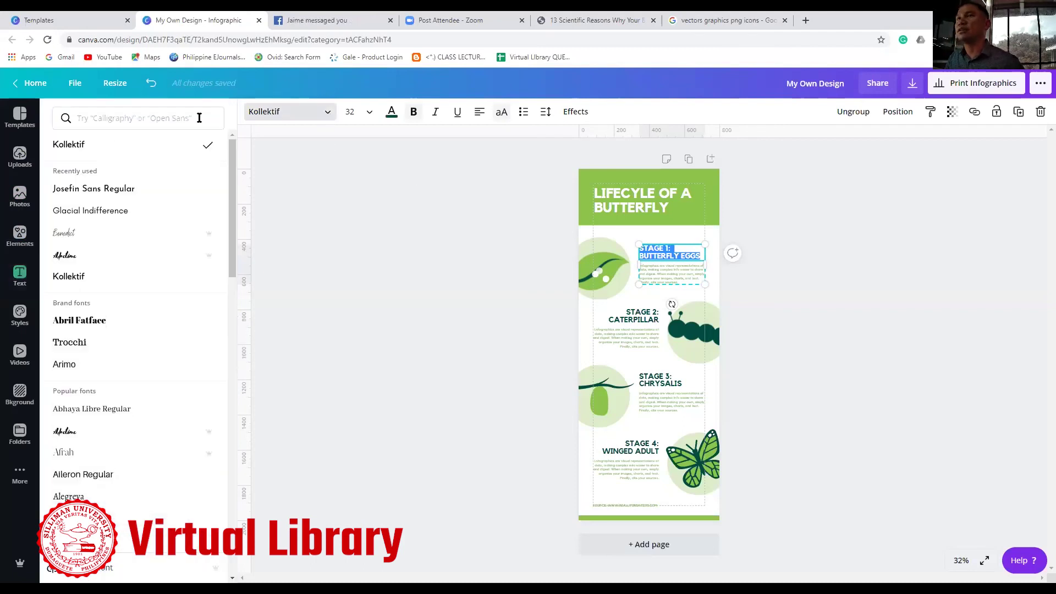
scroll(126, 274, down, 5)
scroll(110, 269, down, 14)
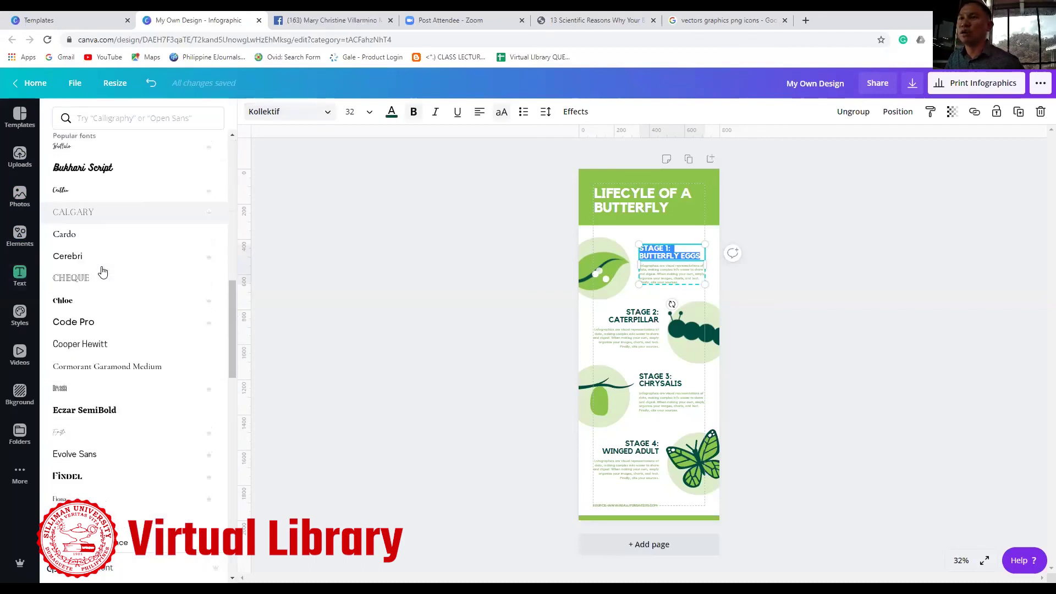
scroll(210, 275, down, 1)
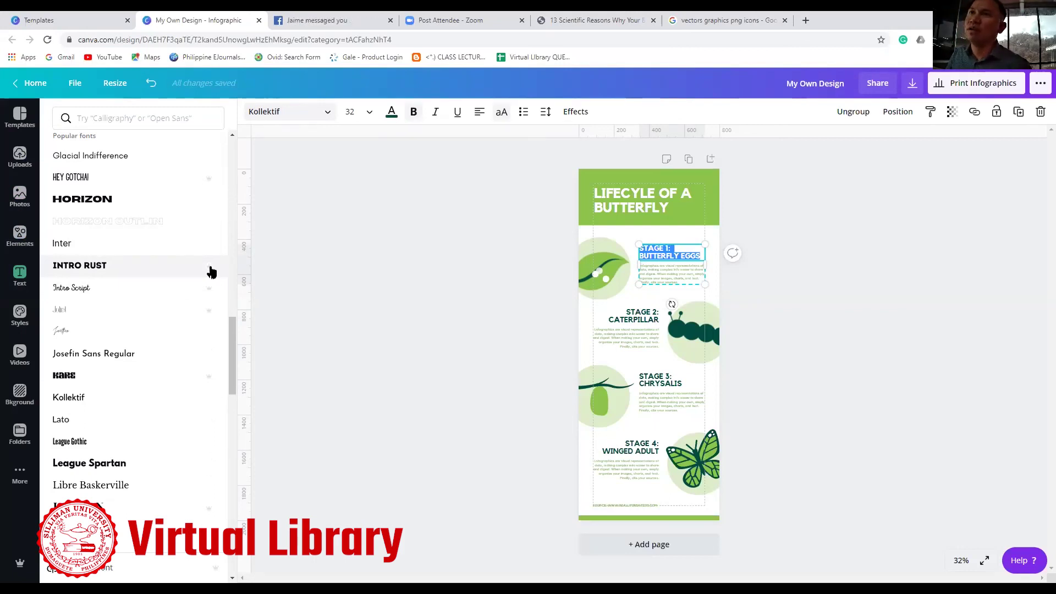
scroll(211, 272, up, 4)
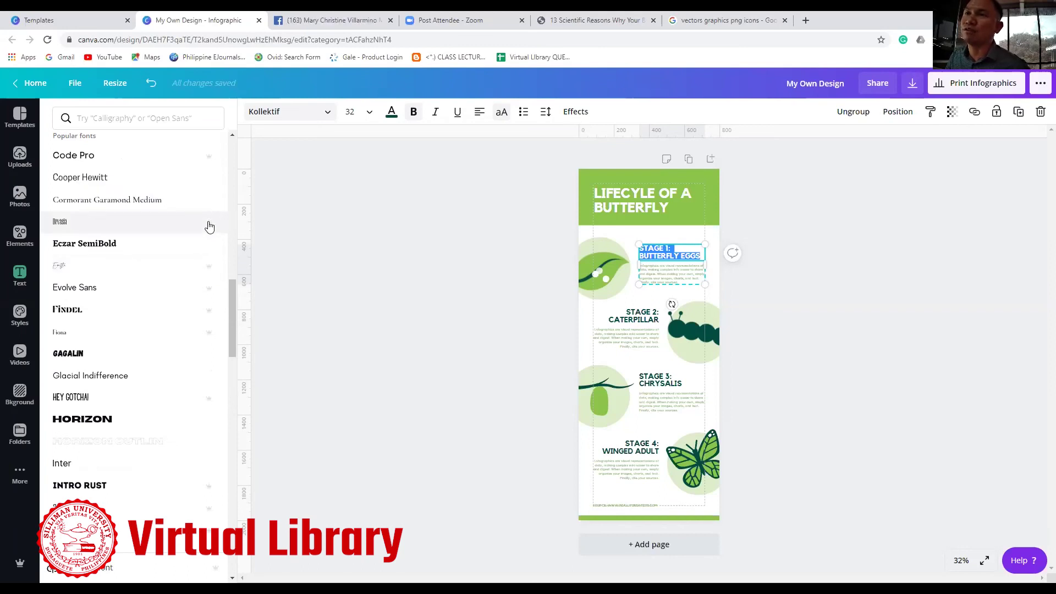
key(Escape)
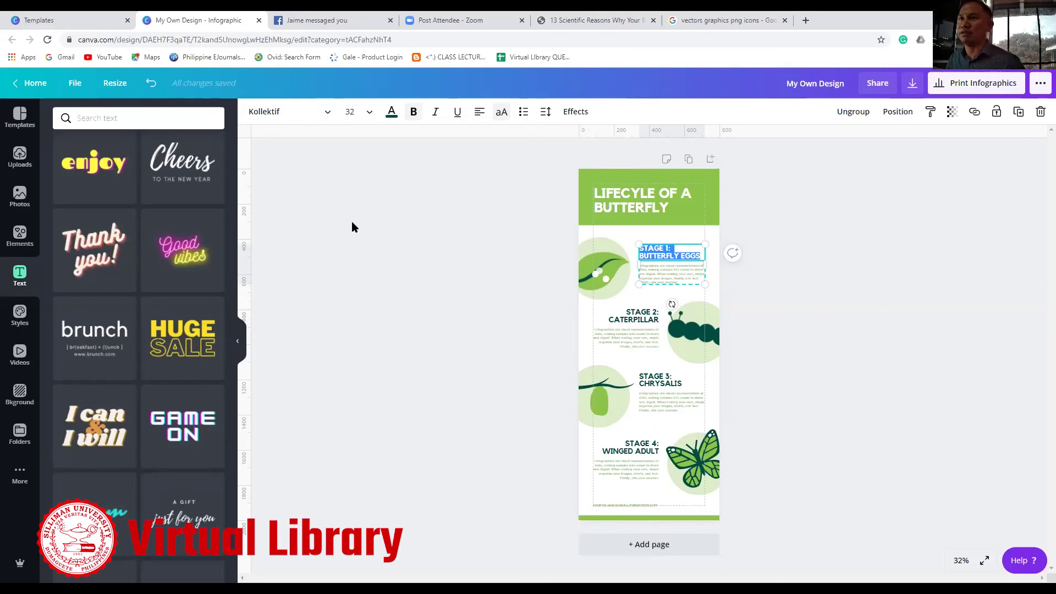
scroll(122, 234, down, 3)
Tour the Styles, Videos and Background panels, ending in the Folders list.
click(20, 315)
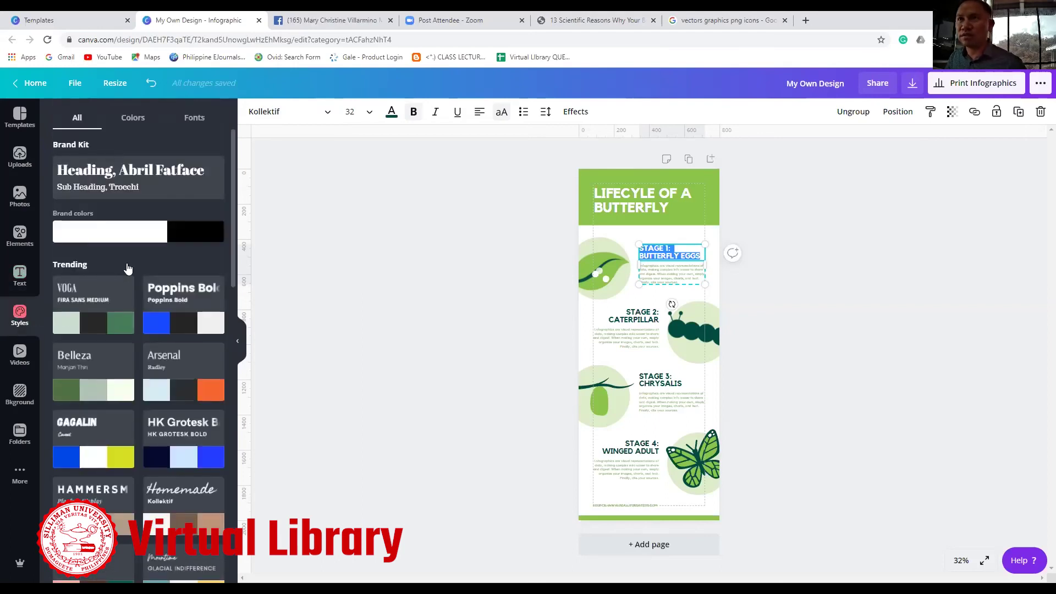
scroll(127, 268, down, 8)
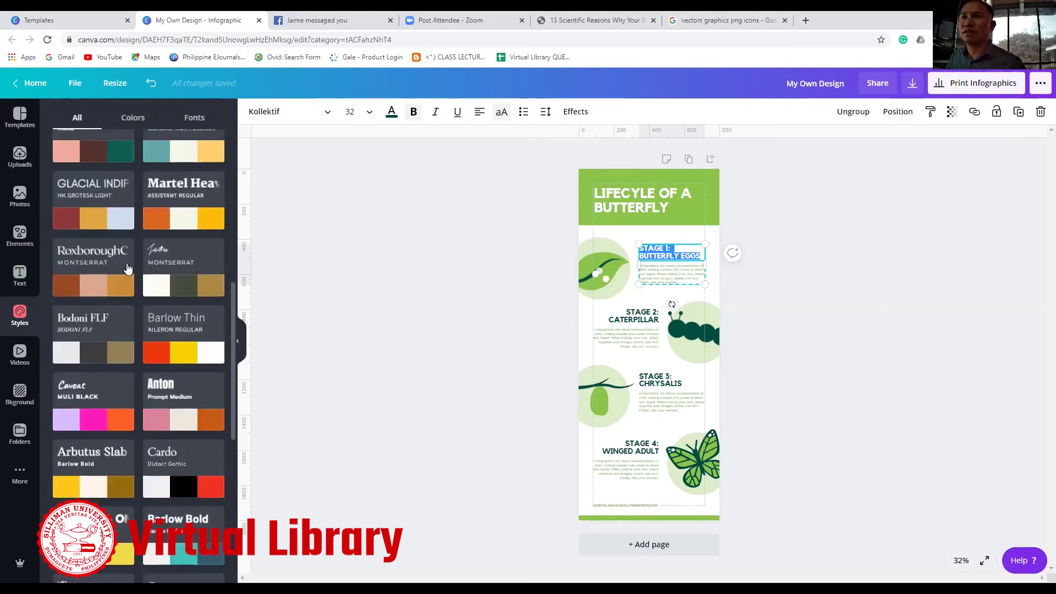
click(21, 352)
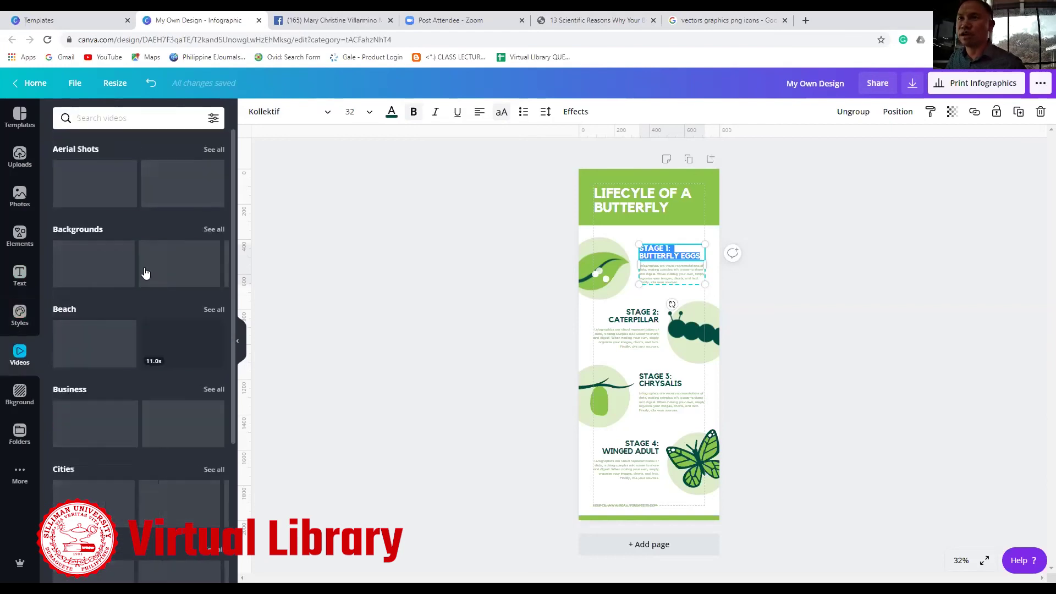
scroll(144, 248, down, 9)
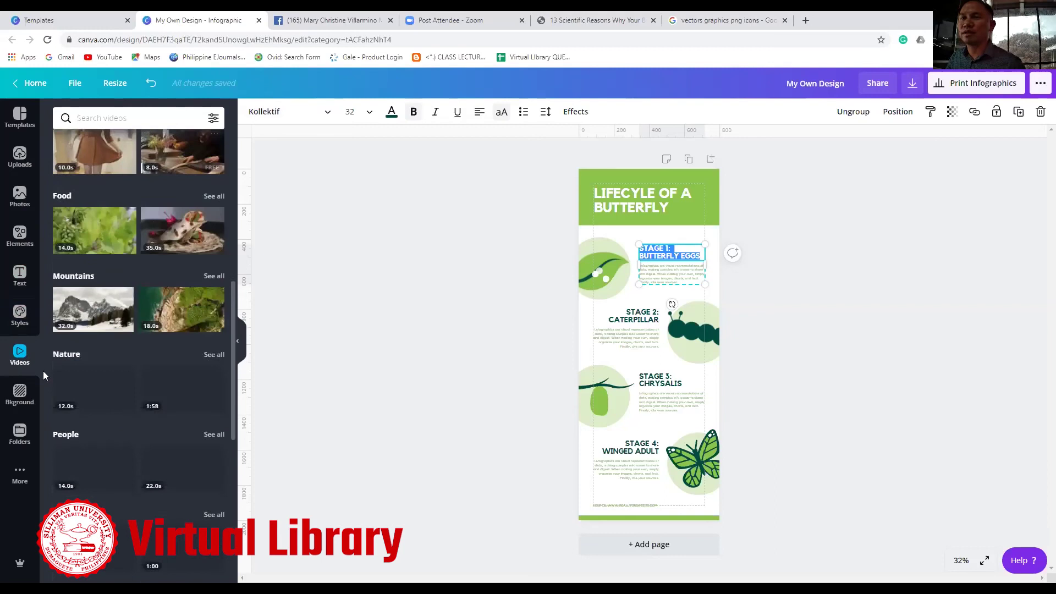
click(24, 394)
scroll(109, 279, down, 10)
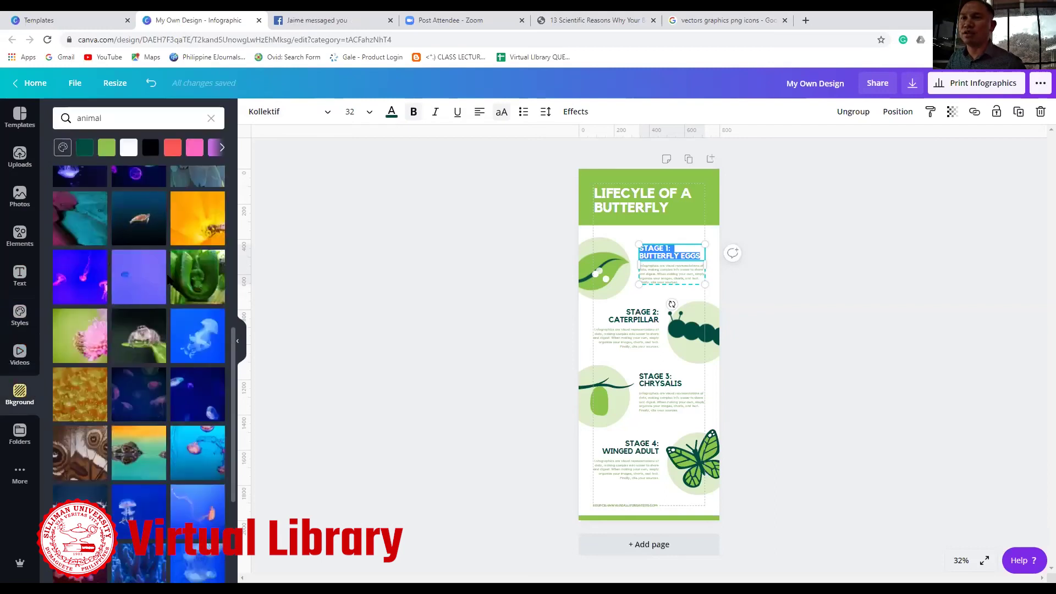
scroll(109, 280, down, 3)
click(20, 434)
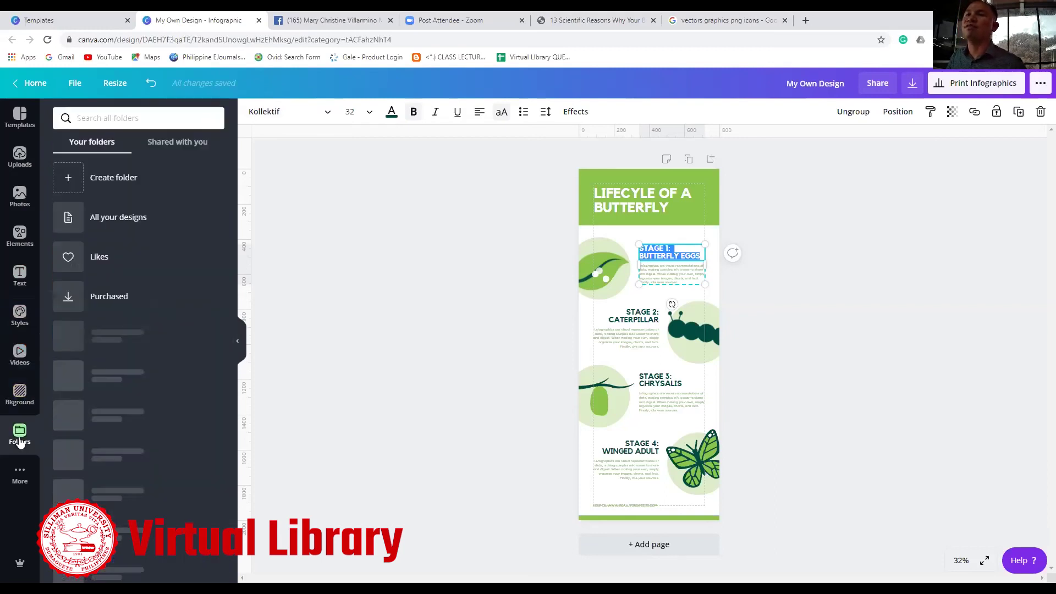